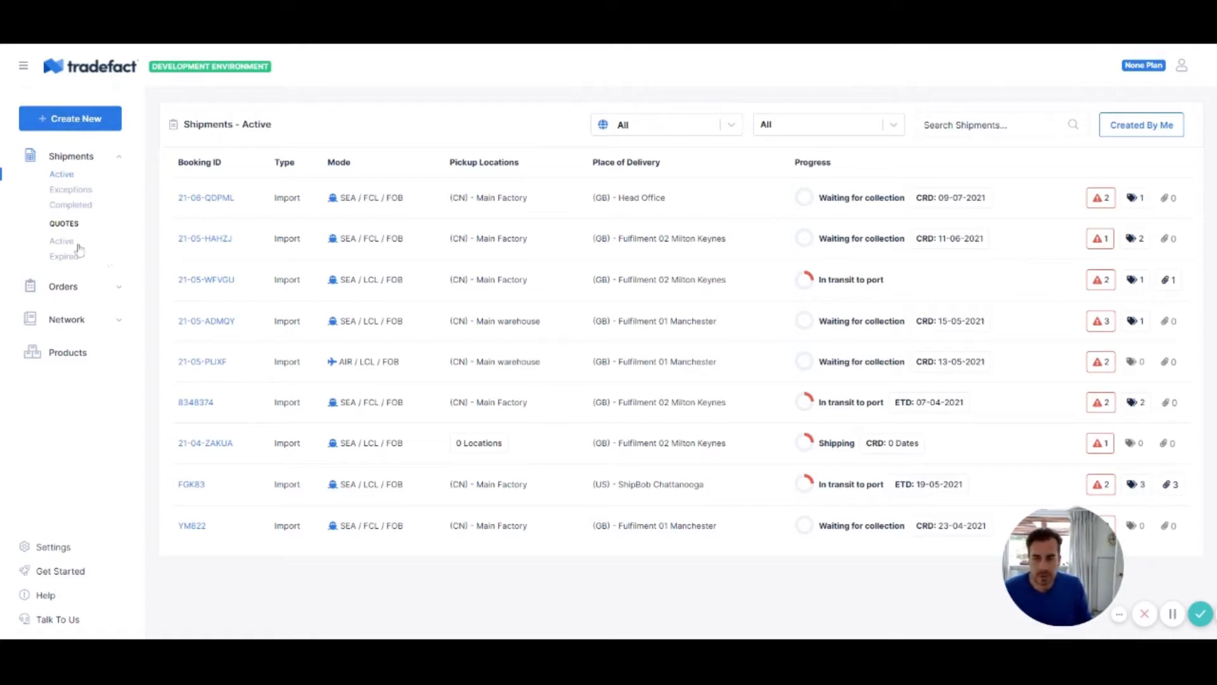
Open the active purchase order from Xiamen Zhaobaishang Industrial Co issued on 22-06-2021
left_click(81, 286)
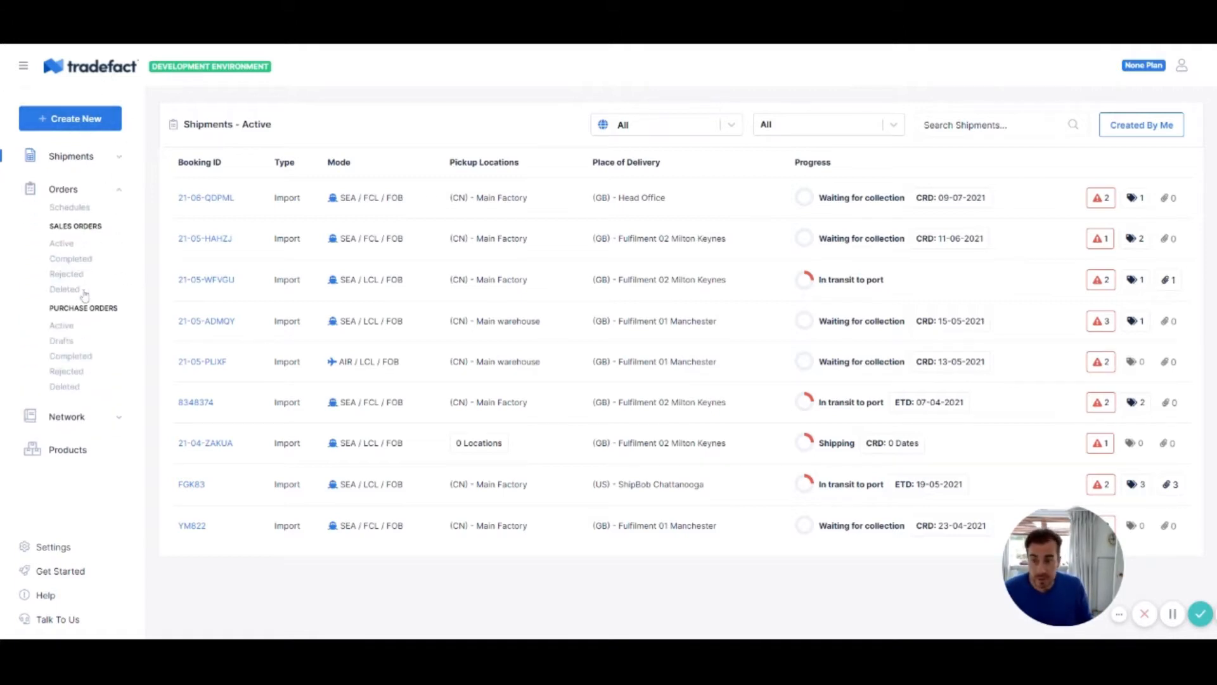
left_click(65, 327)
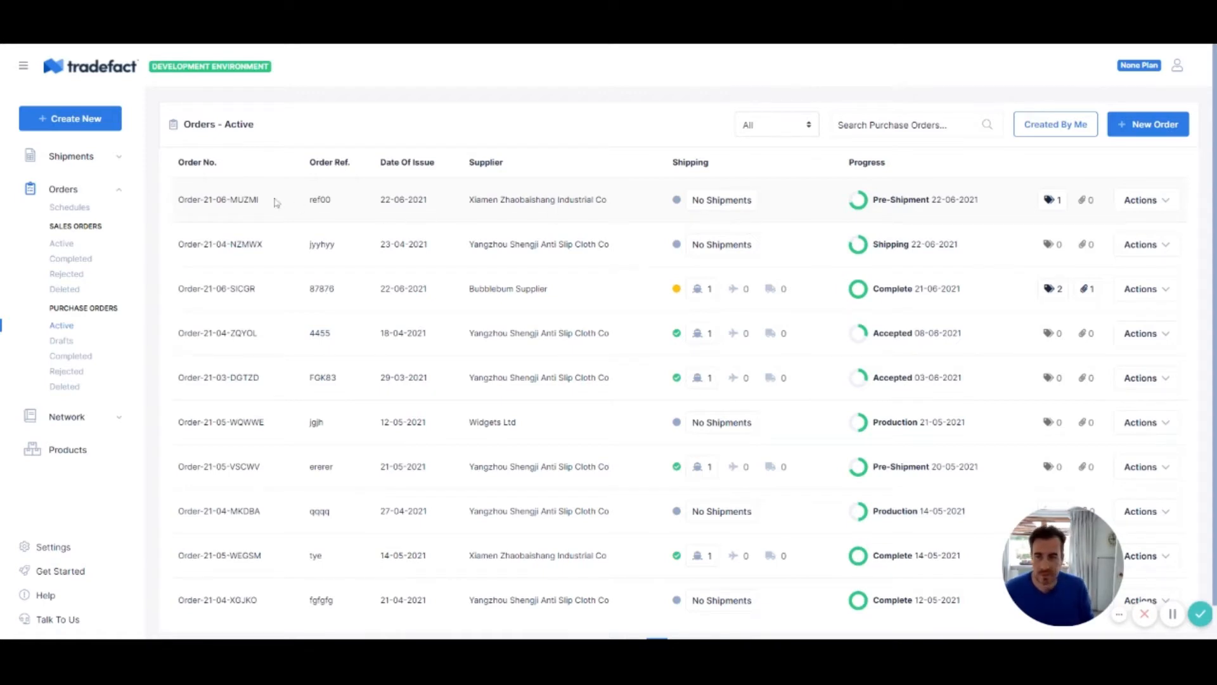
left_click_drag(178, 201, 903, 201)
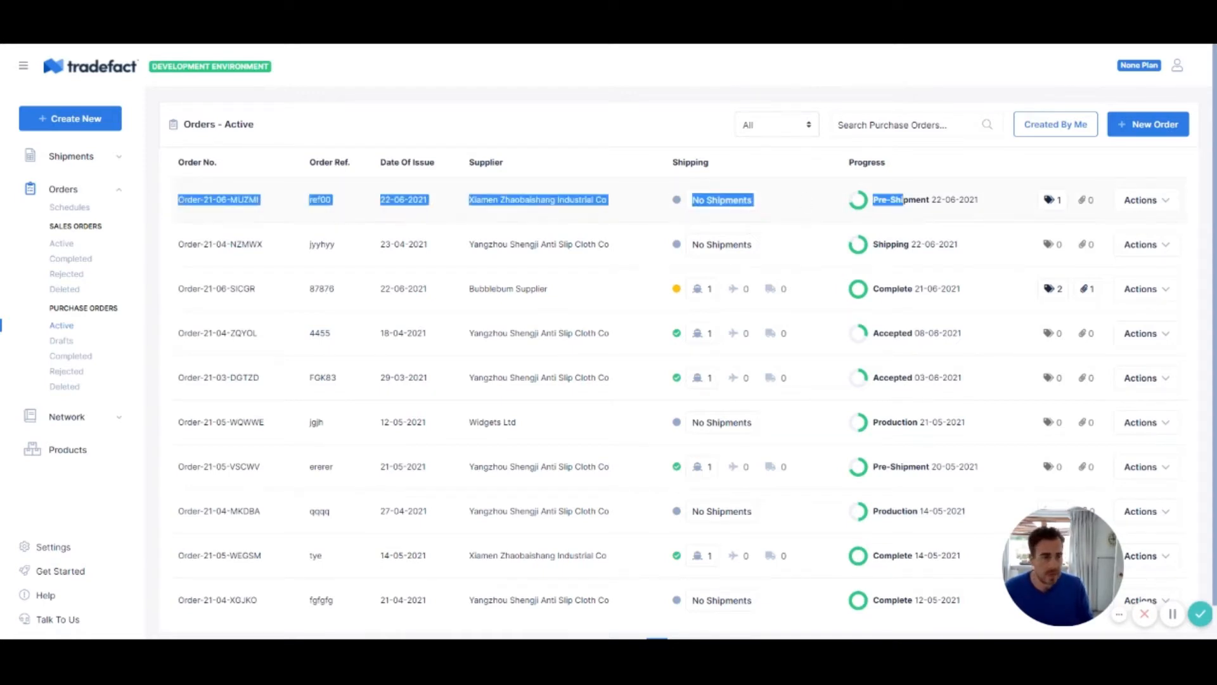
left_click(797, 198)
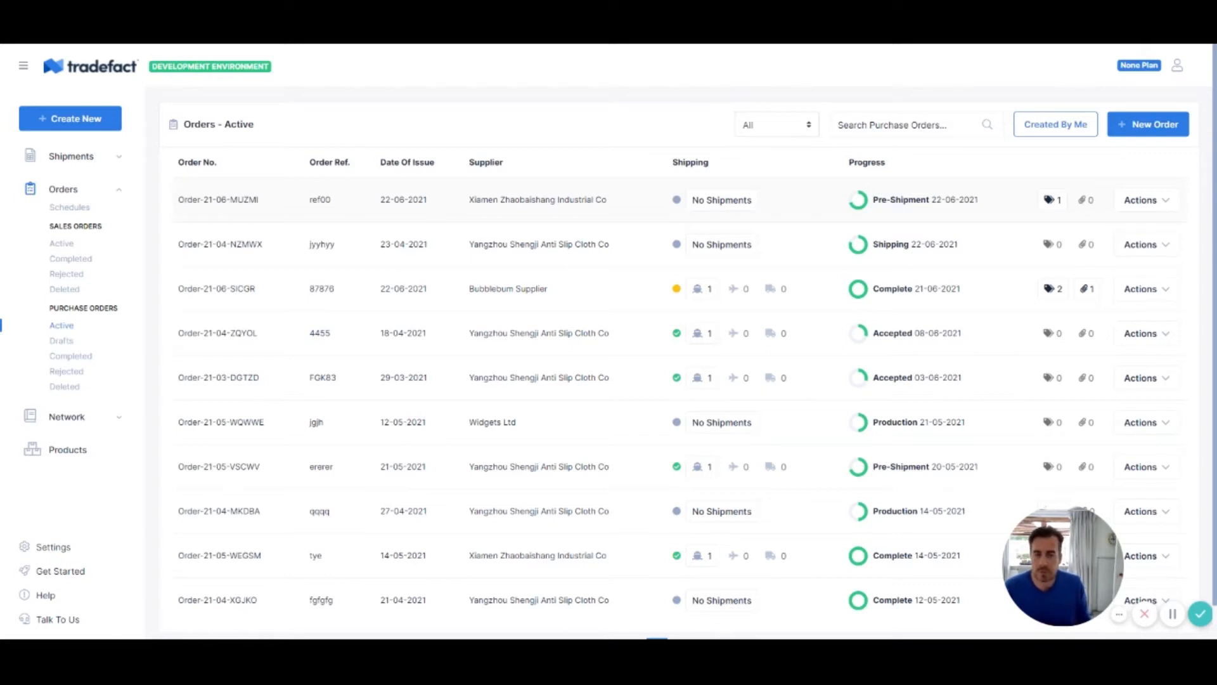
left_click(254, 191)
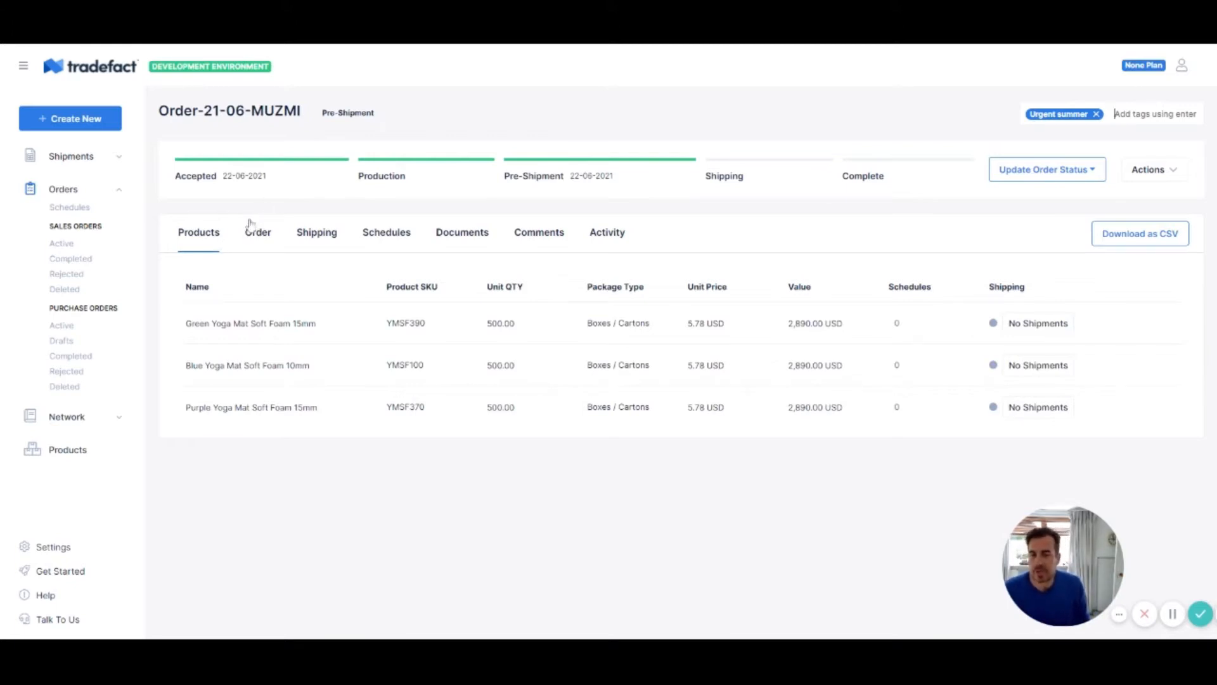
Review the purchase order's products and its existing schedules
left_click(384, 241)
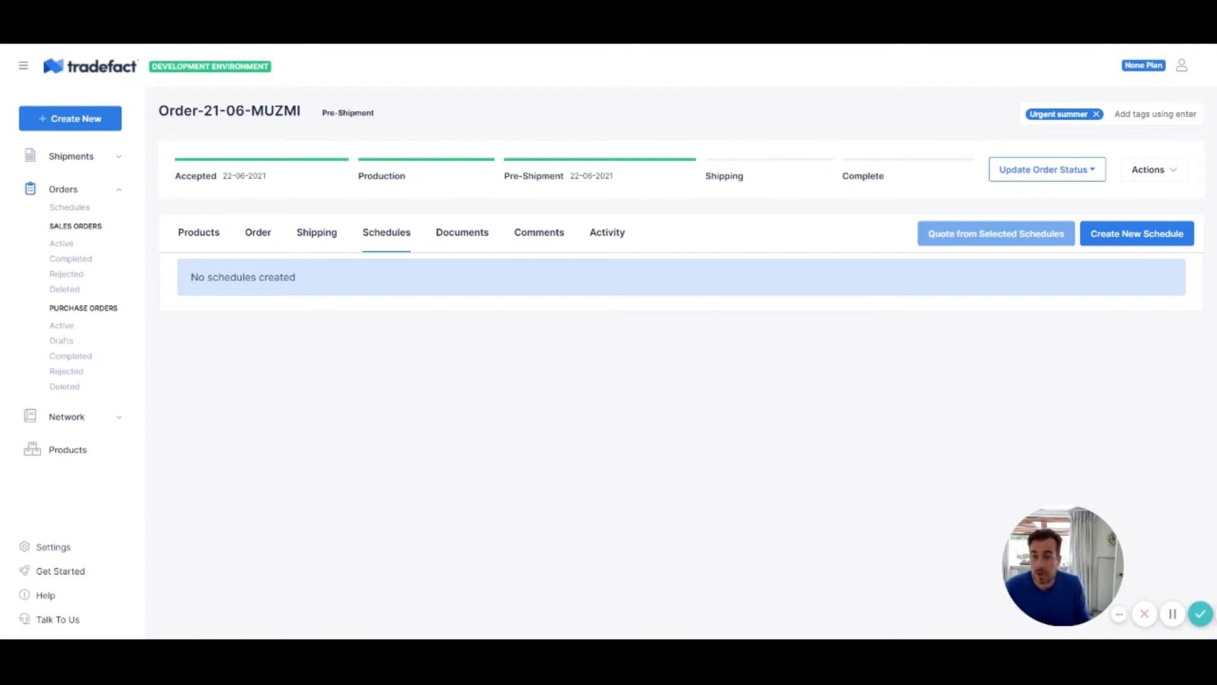
left_click(214, 233)
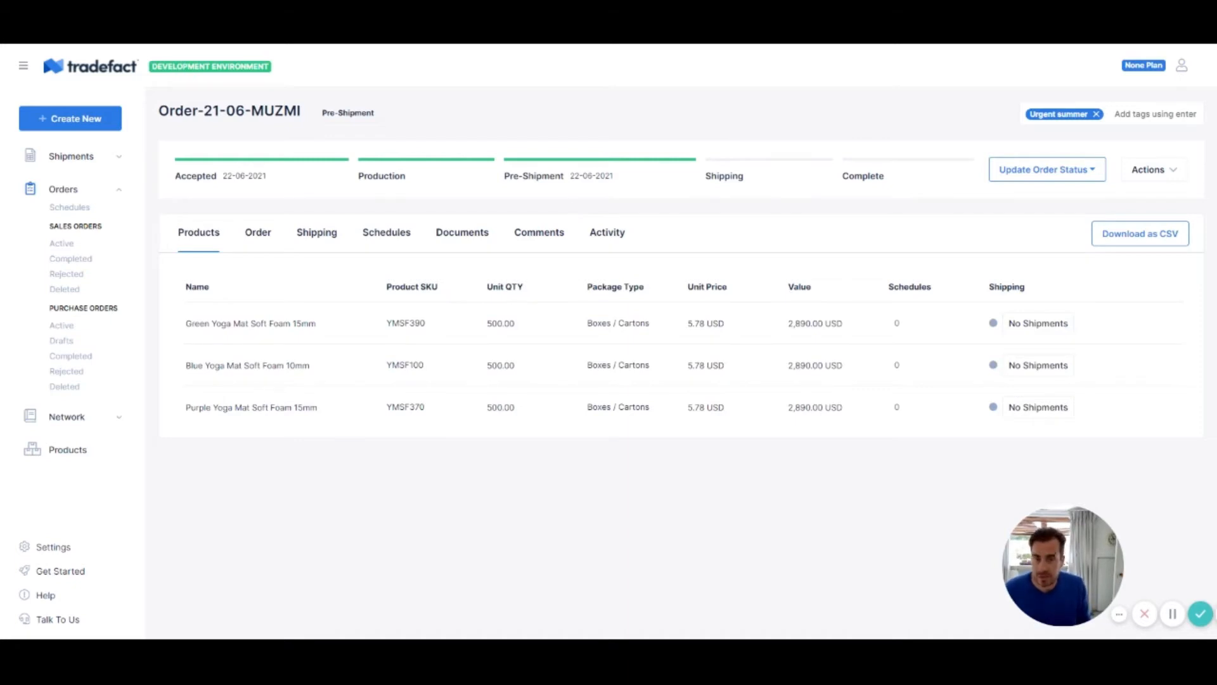
left_click(385, 241)
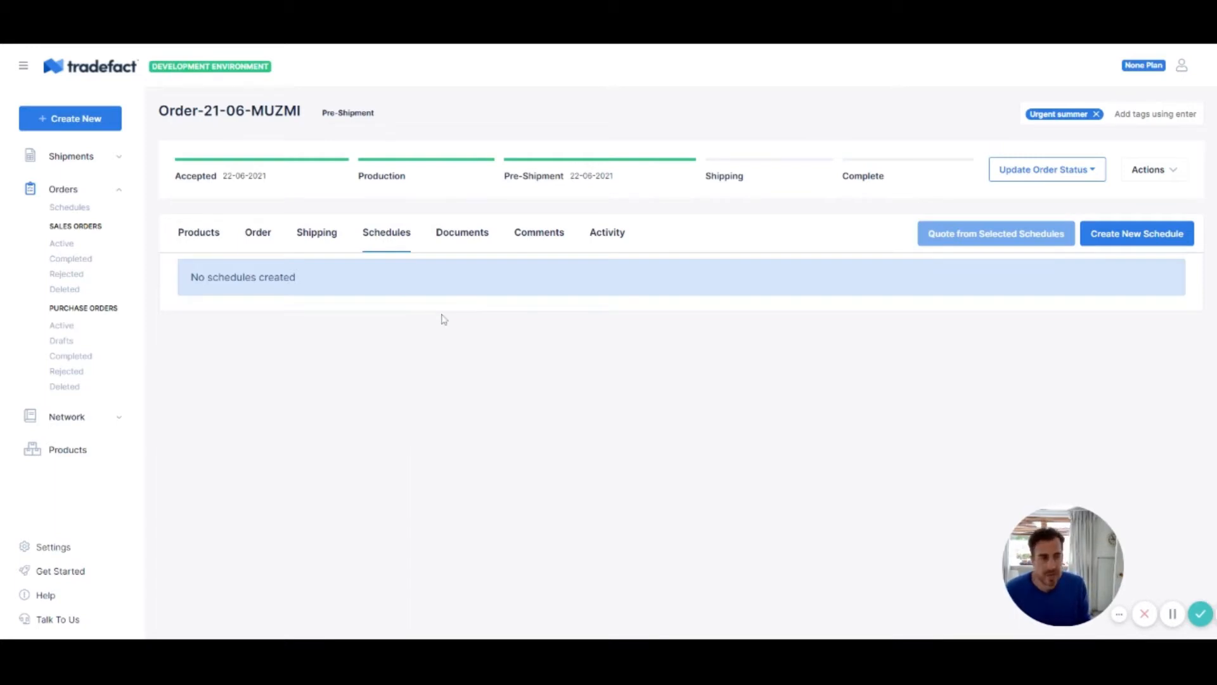
Start a new schedule for the order and name it "Summer 2018 yoga"
left_click(1144, 239)
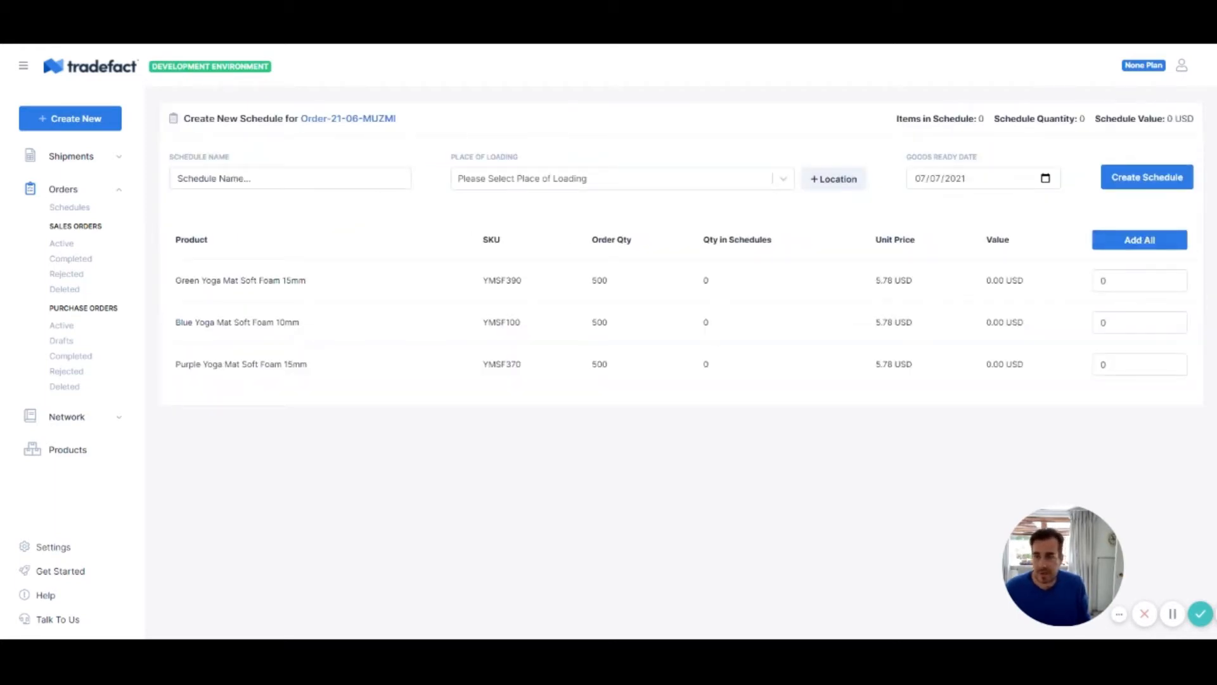
left_click(290, 178)
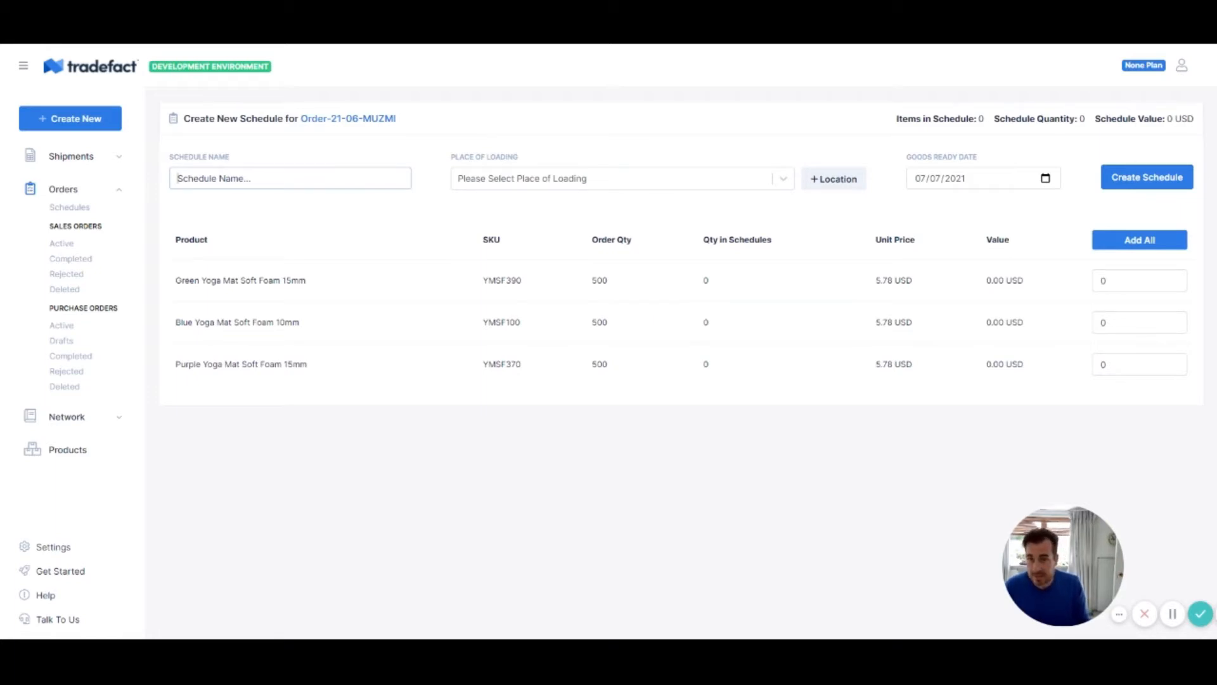
type("Summe")
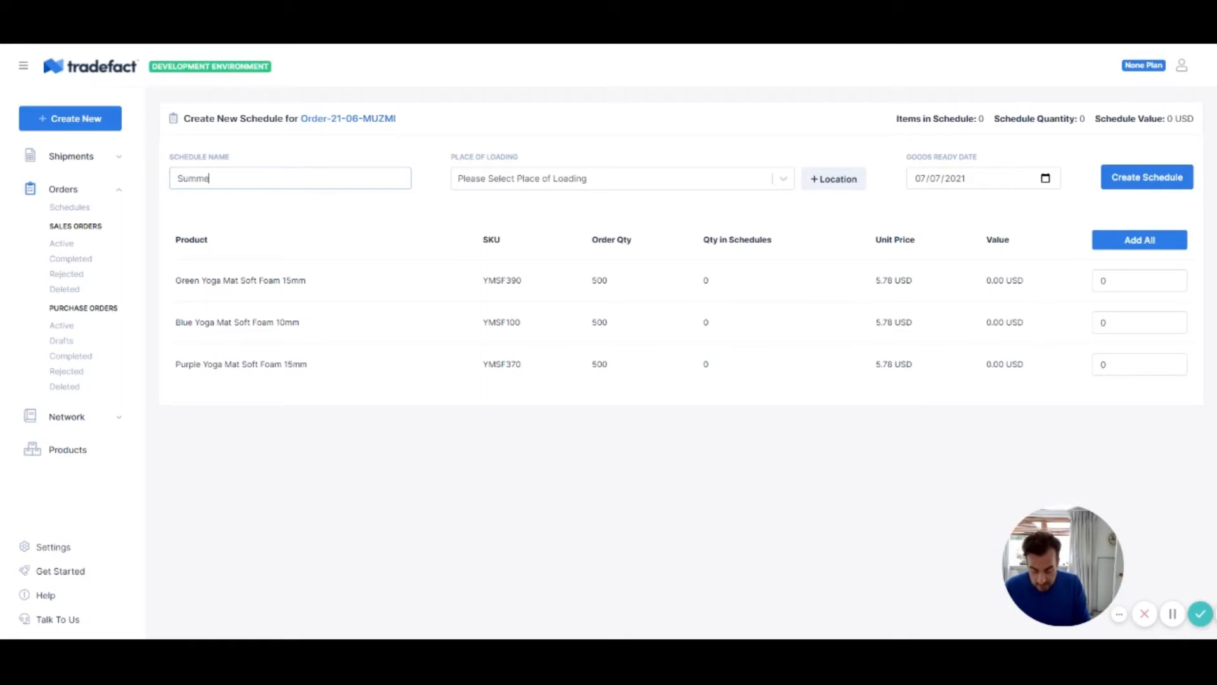
type("r 2018 yoga")
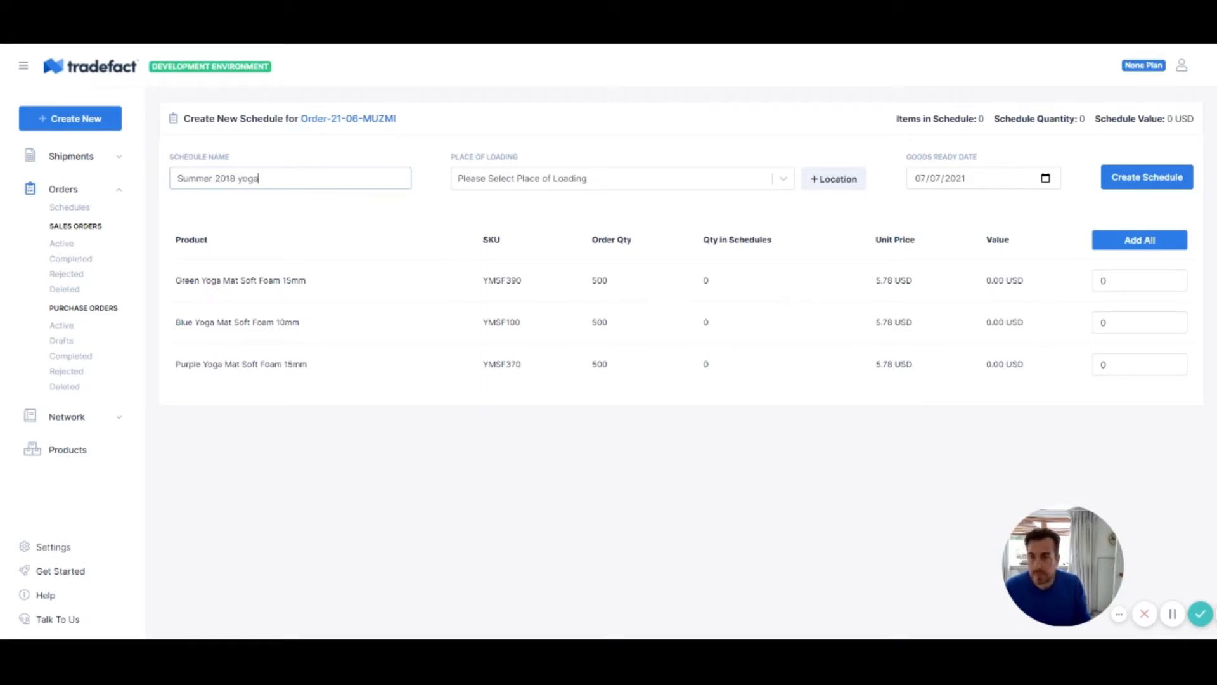
Set the schedule's place of loading to Main Factory, Xiamen and its goods ready date to 14/07/2021
left_click(526, 183)
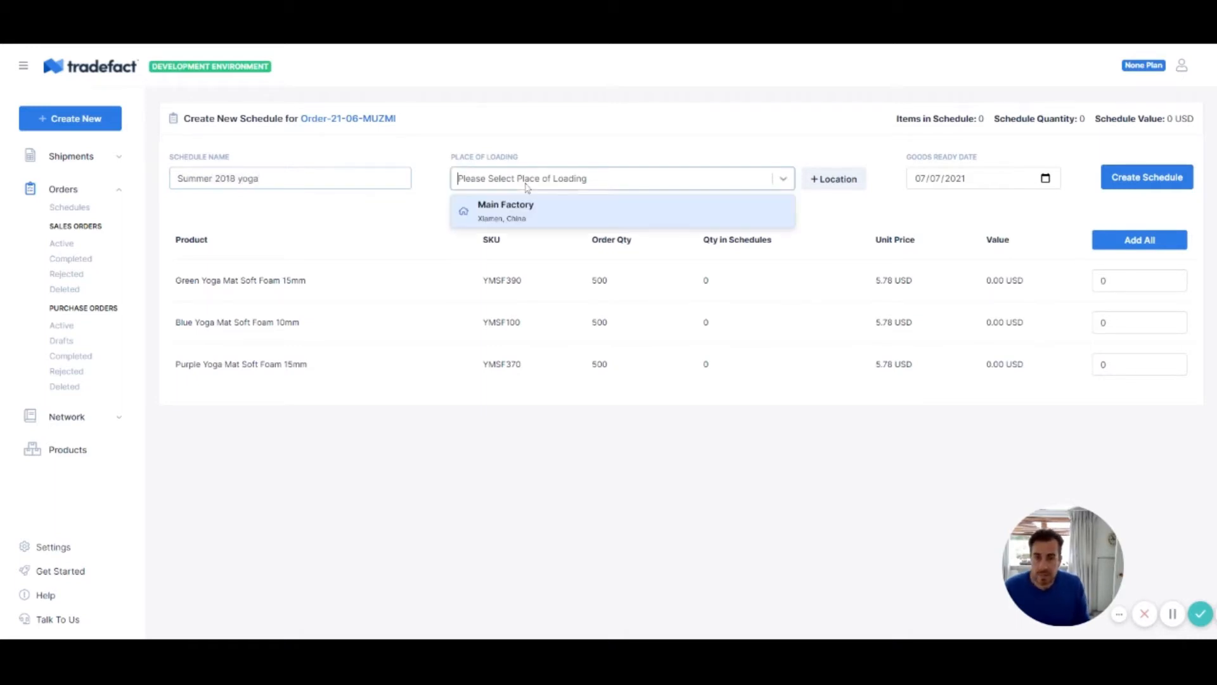
left_click(532, 222)
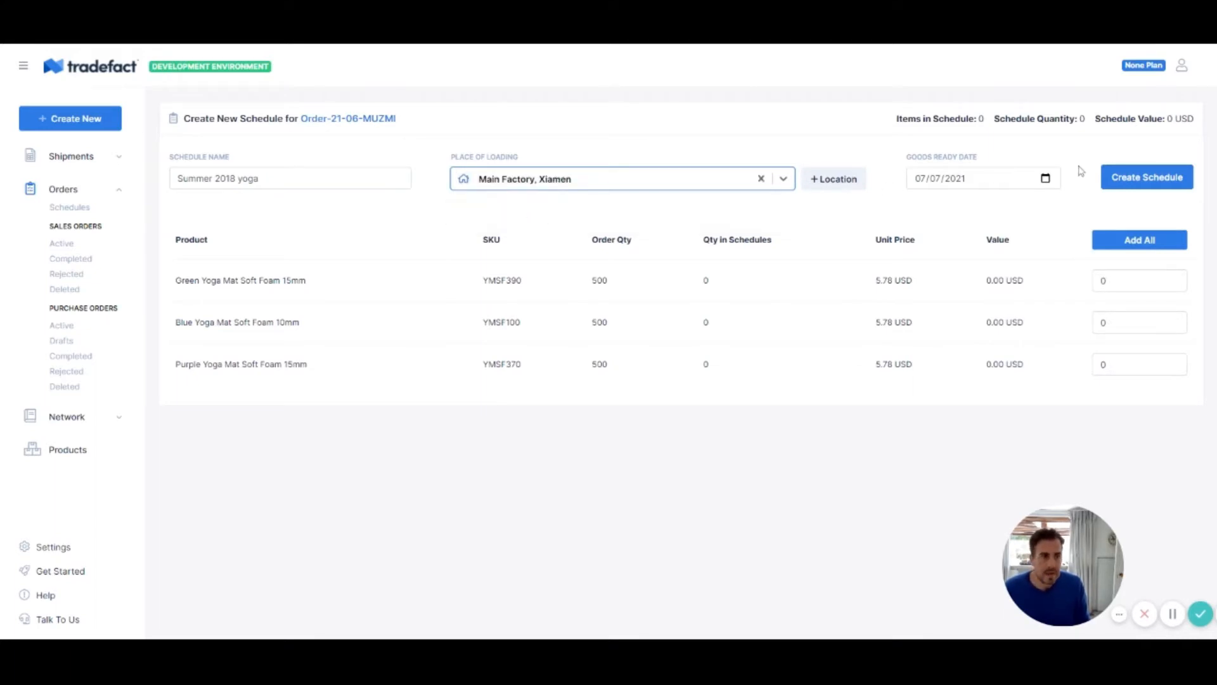
left_click(1050, 183)
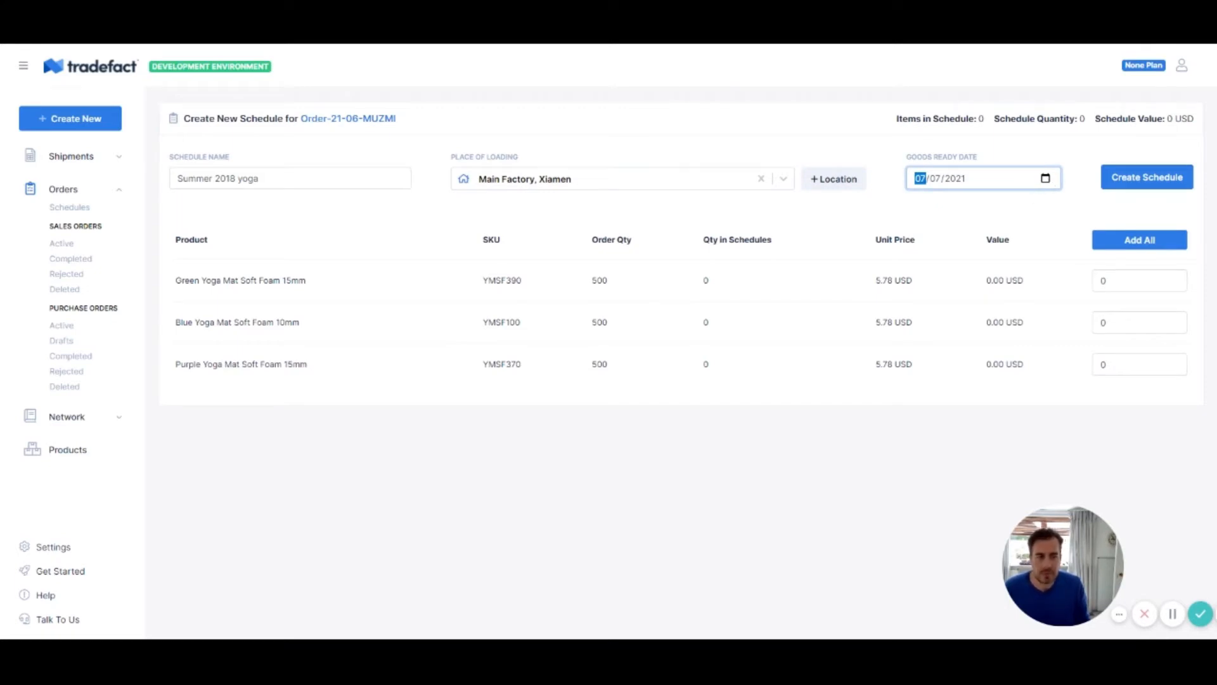
type("14")
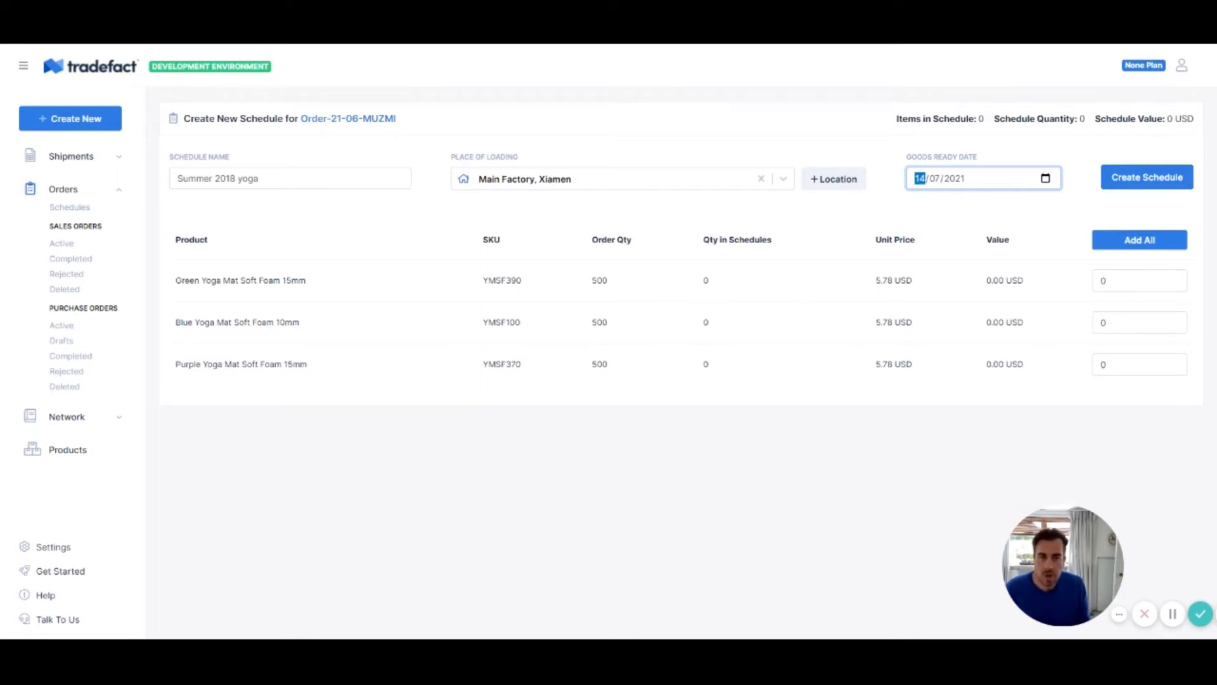
Include the full 500 units of each of the three yoga mats and create the schedule
left_click(1135, 244)
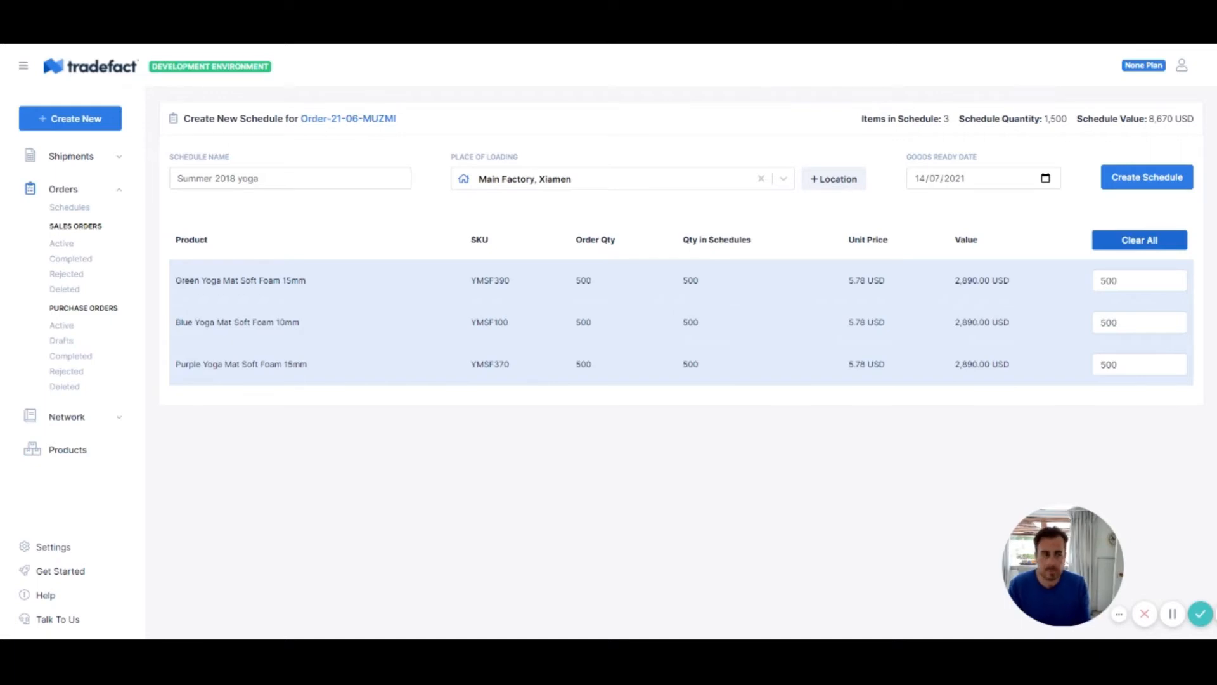
left_click(1116, 240)
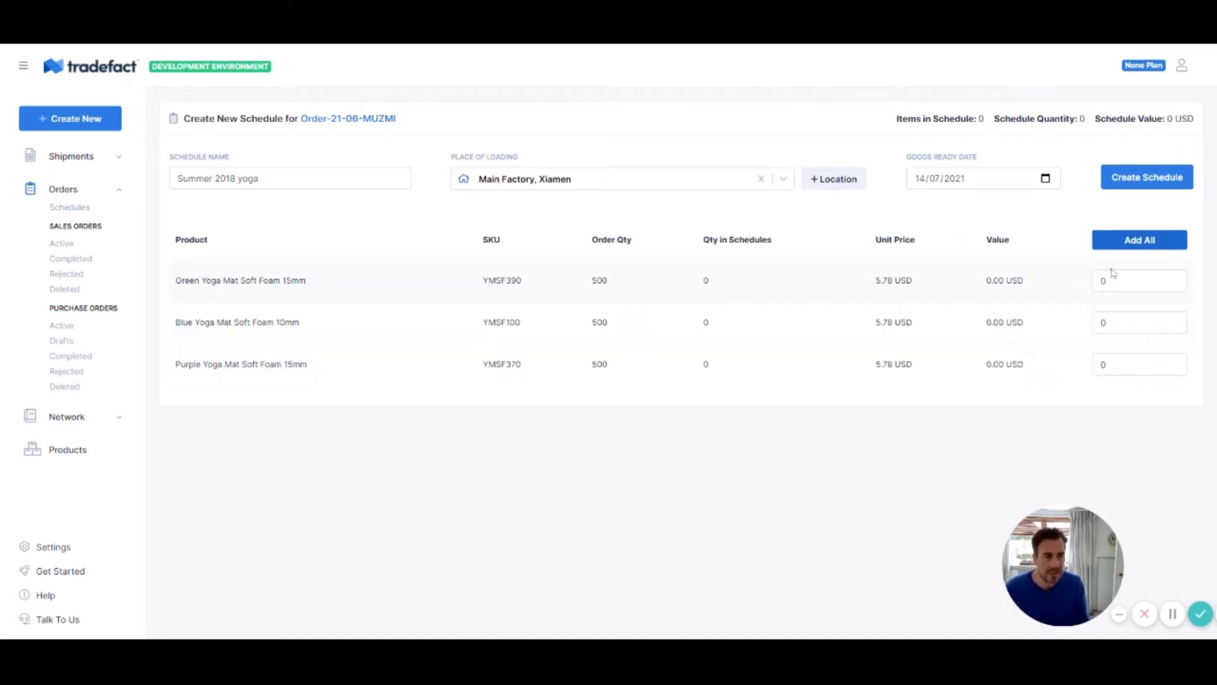
left_click(1111, 279)
type("500")
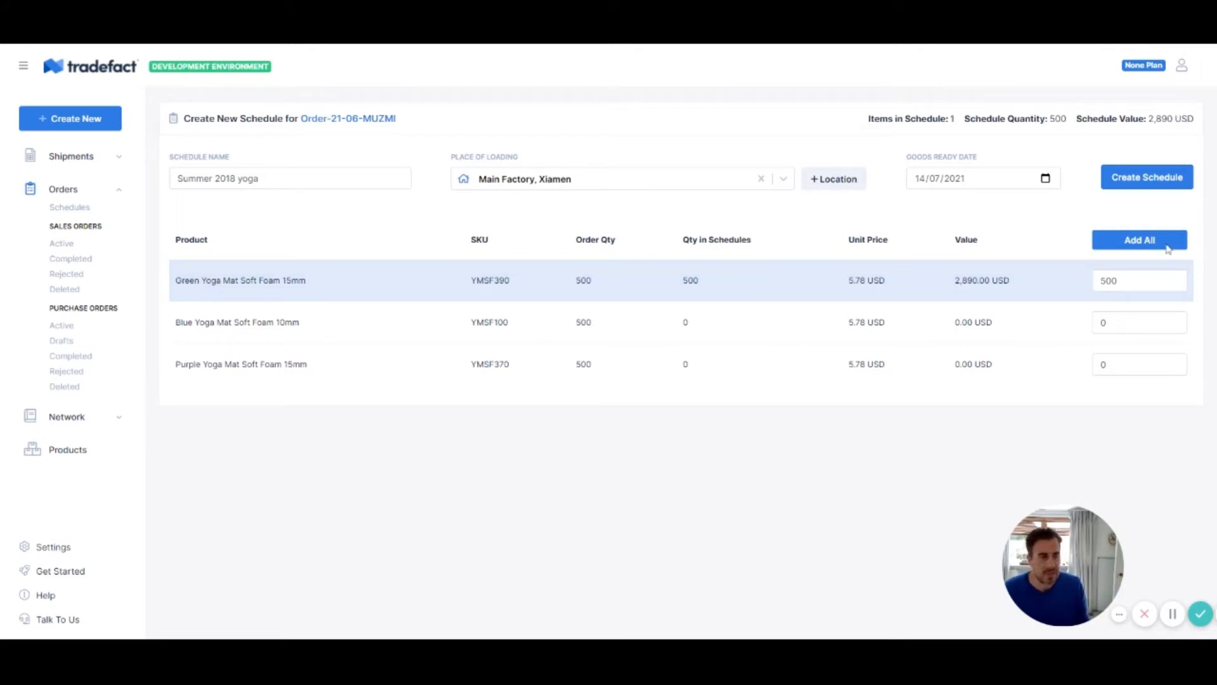
left_click(1130, 249)
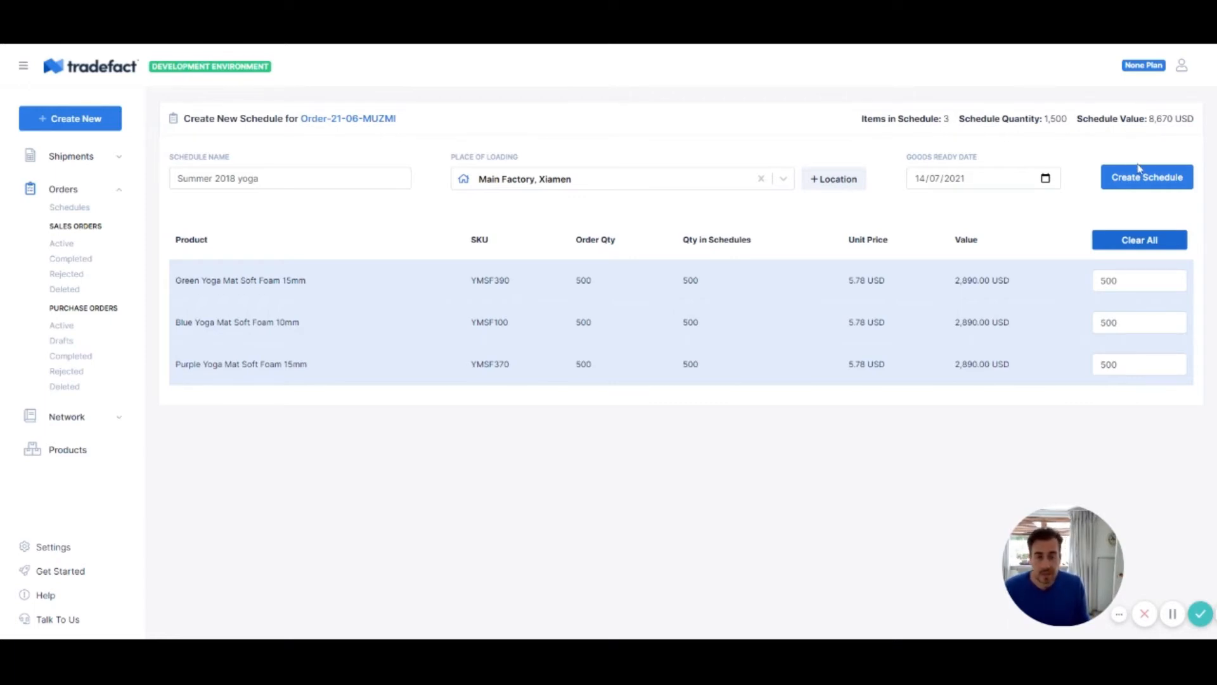
left_click(1147, 180)
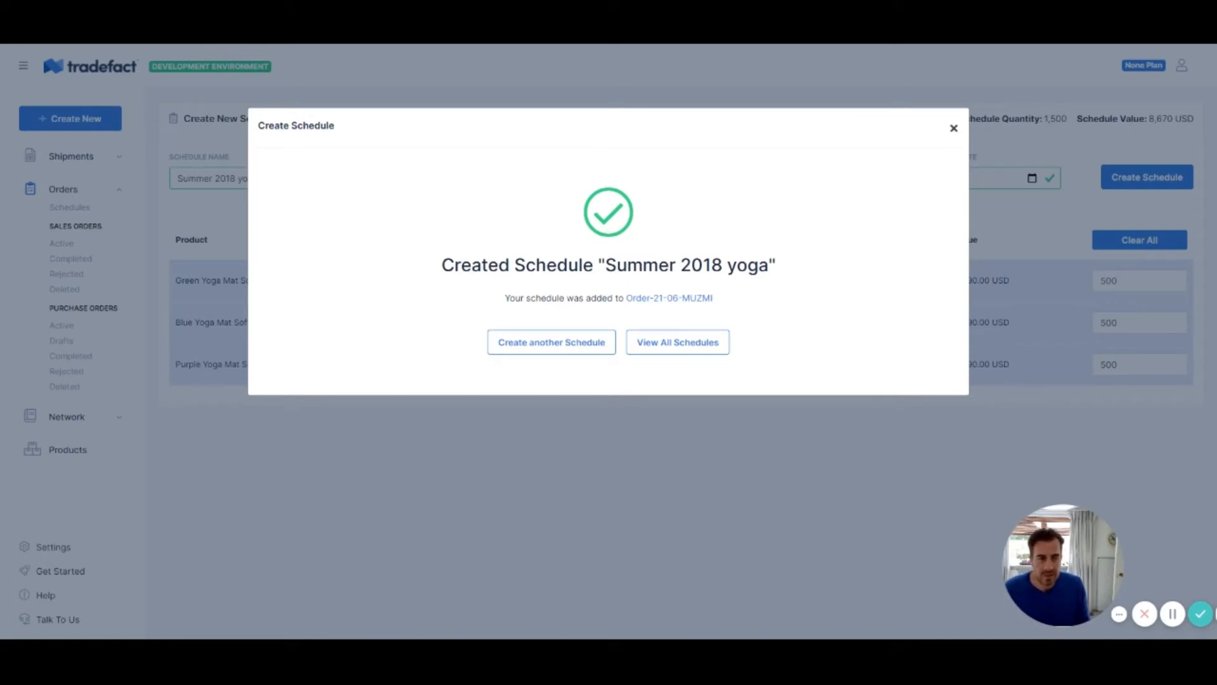
left_click(954, 128)
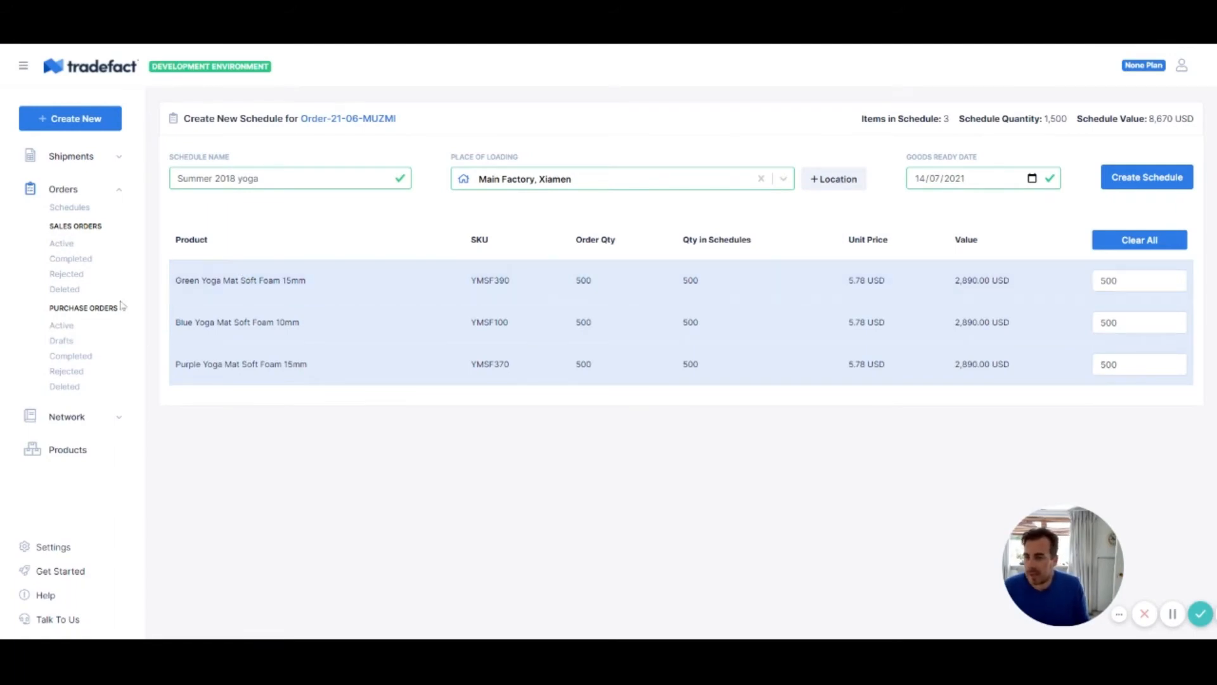
Reopen the Xiamen Zhaobaishang purchase order issued on 22-06-2021 and check the contents of its "Summer 2018 yoga" schedule
left_click(62, 325)
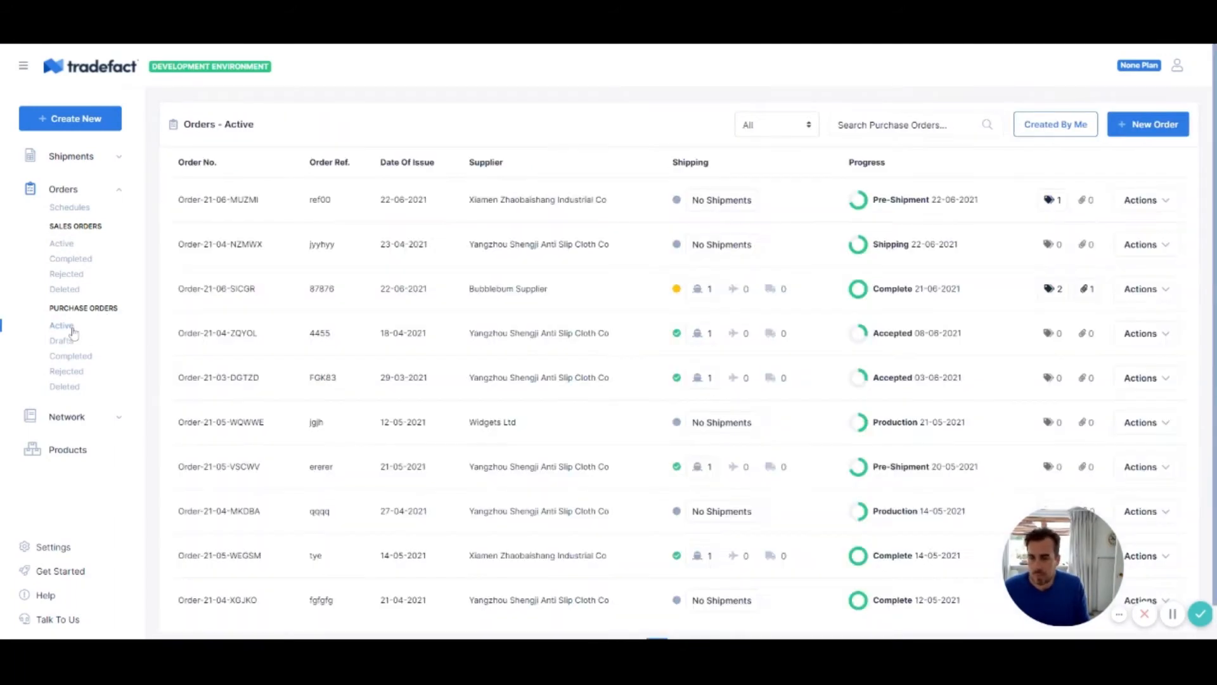
left_click(234, 208)
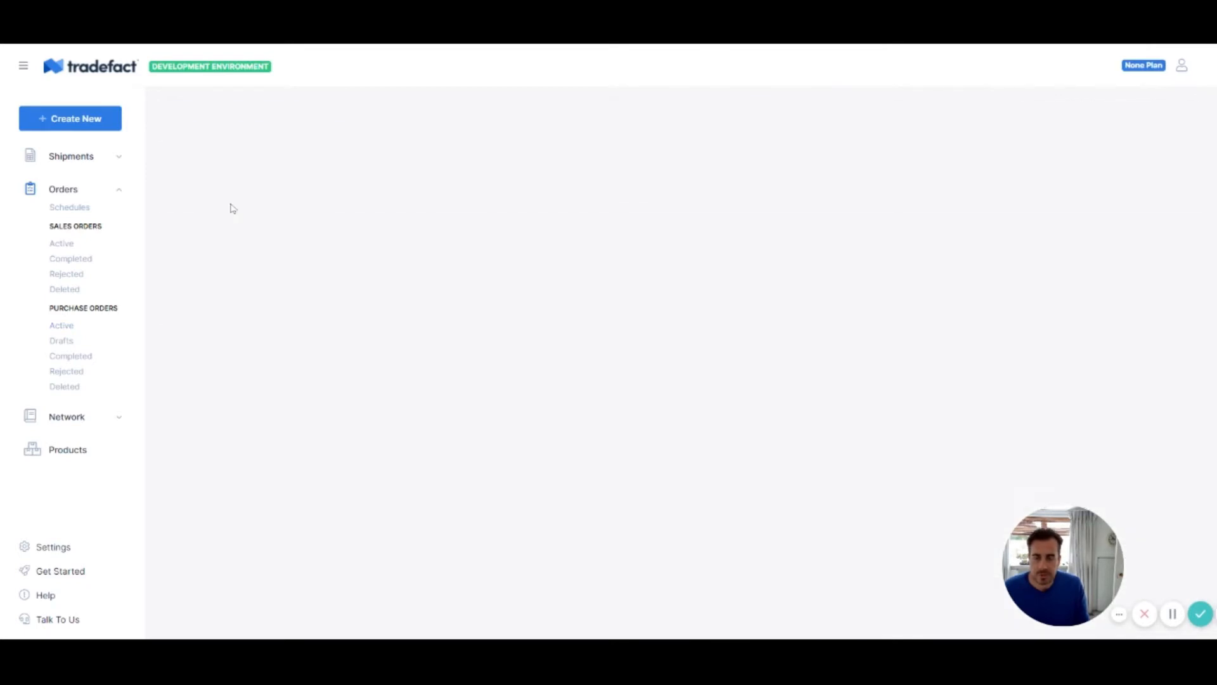
left_click(392, 239)
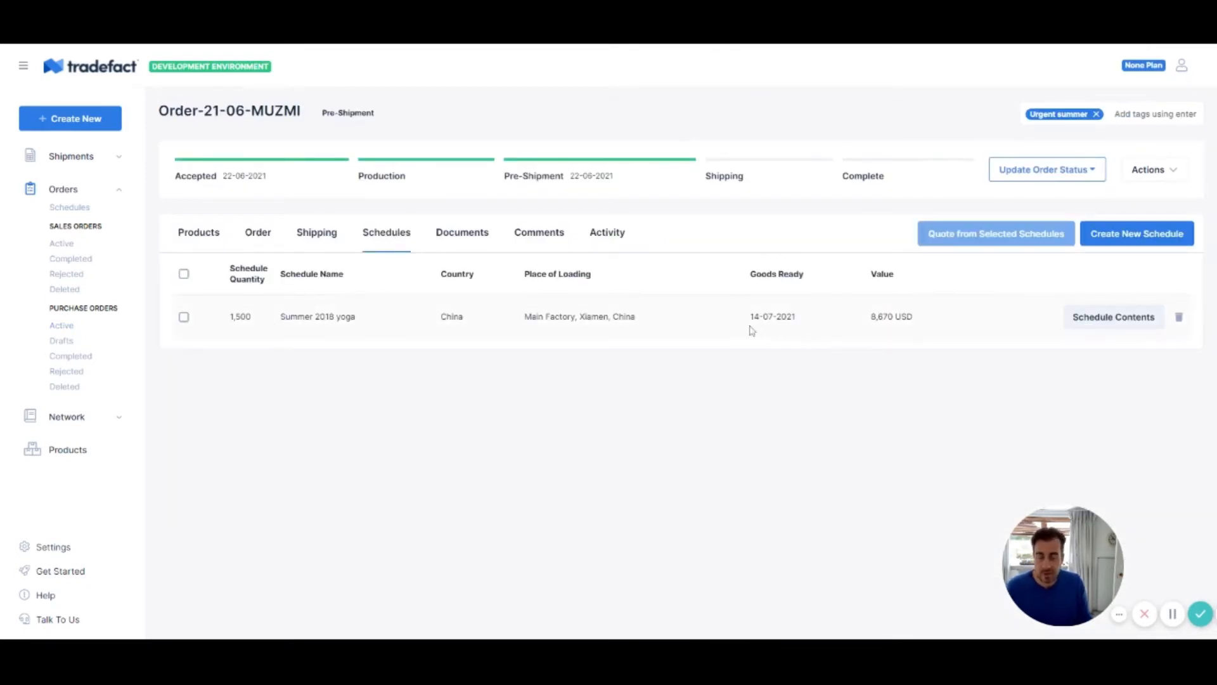
left_click(1110, 317)
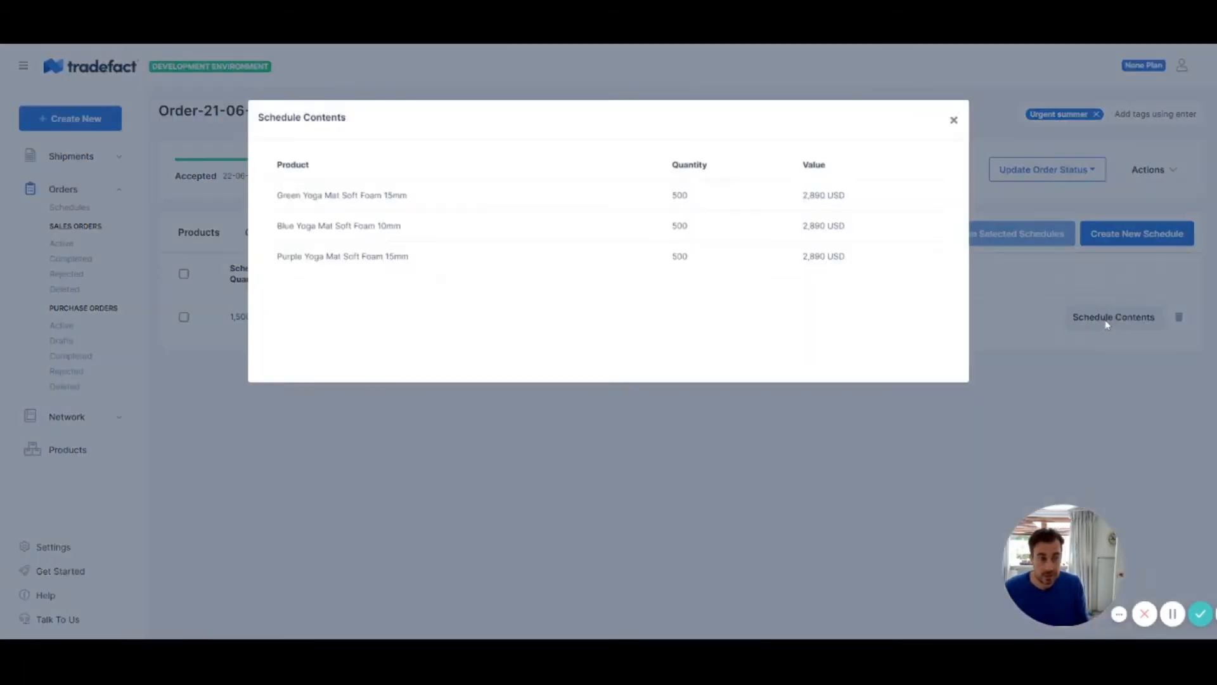
left_click(954, 129)
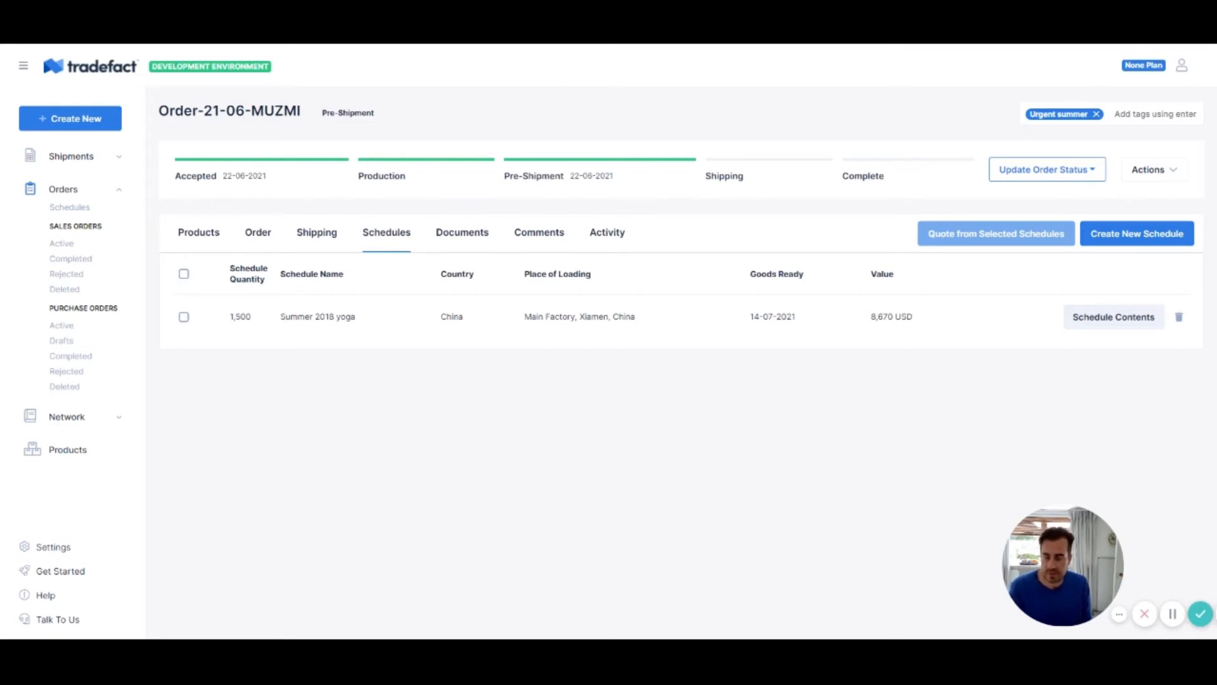
Select the "Summer 2018 yoga" schedule and start a freight quote from it
left_click(184, 274)
left_click(185, 316)
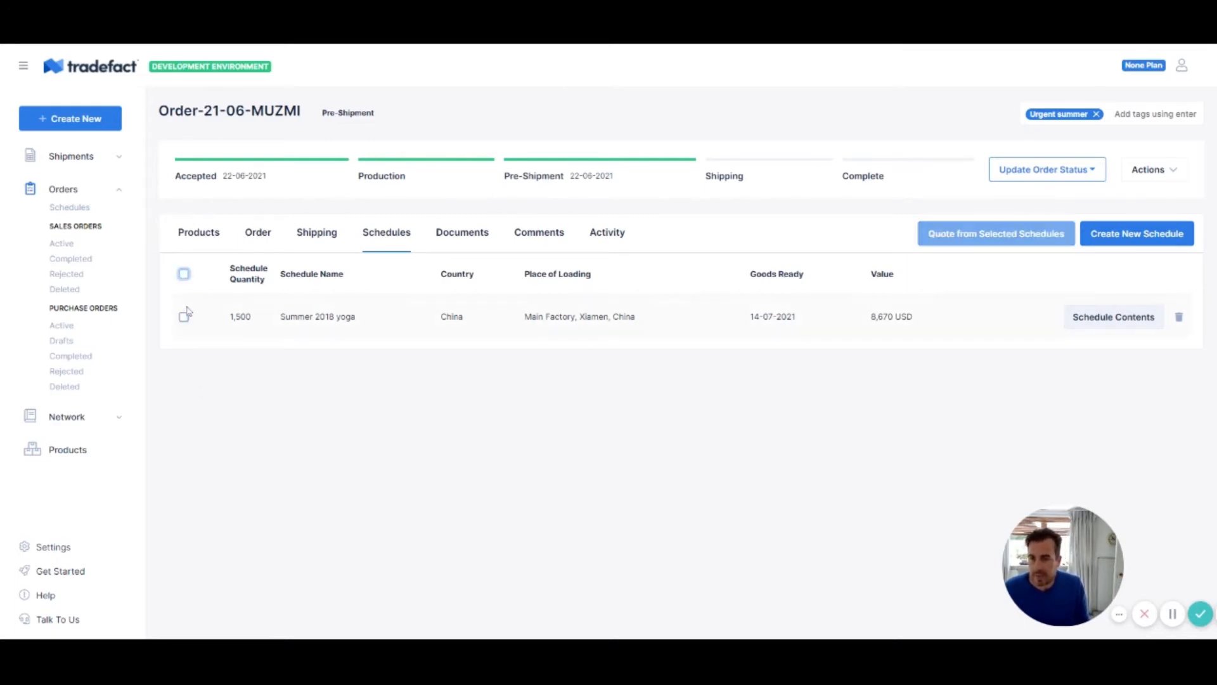
left_click(184, 318)
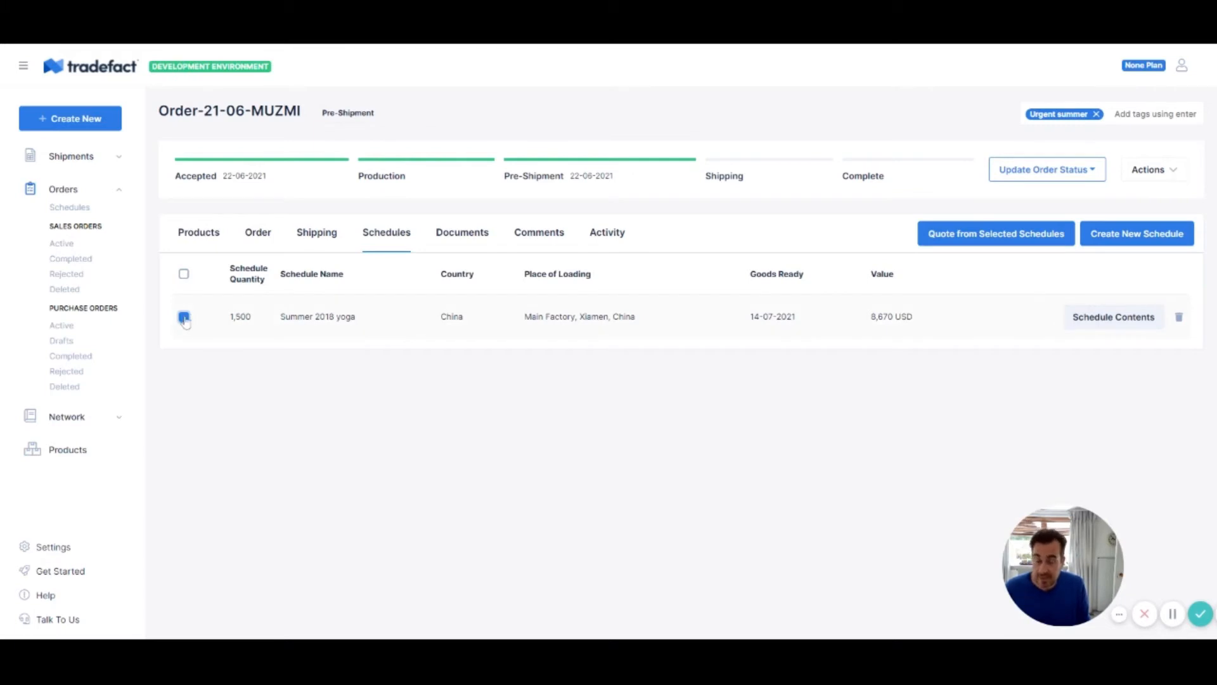
left_click(1014, 239)
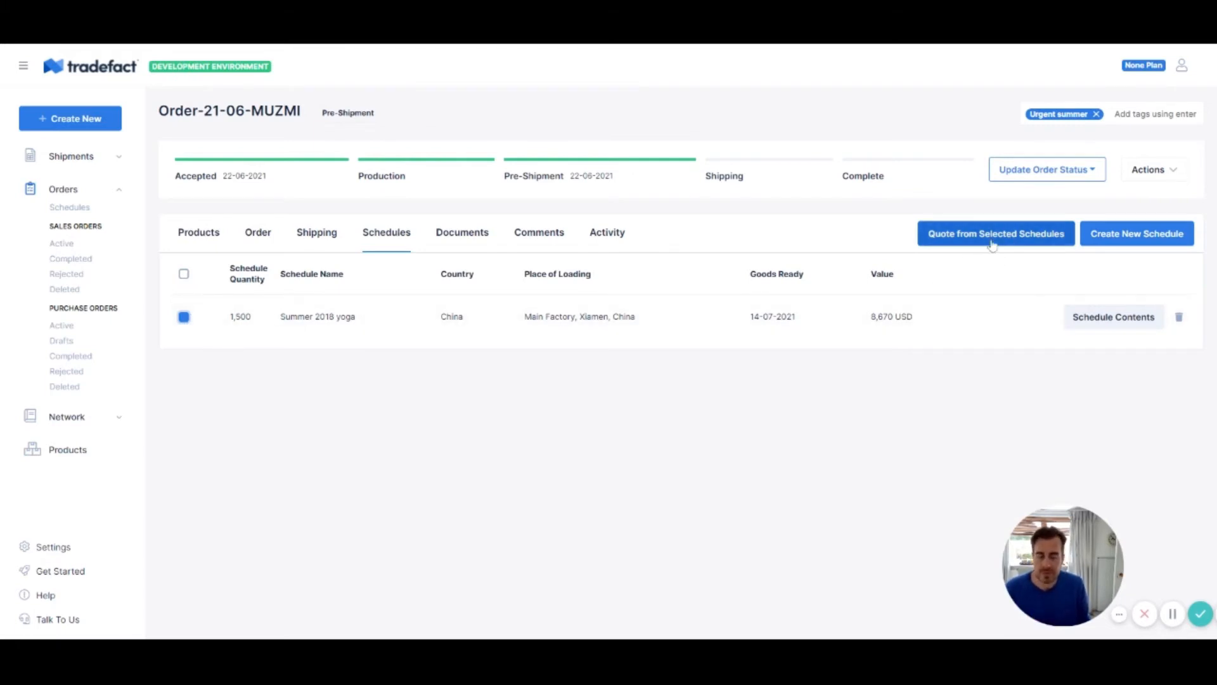
left_click(992, 245)
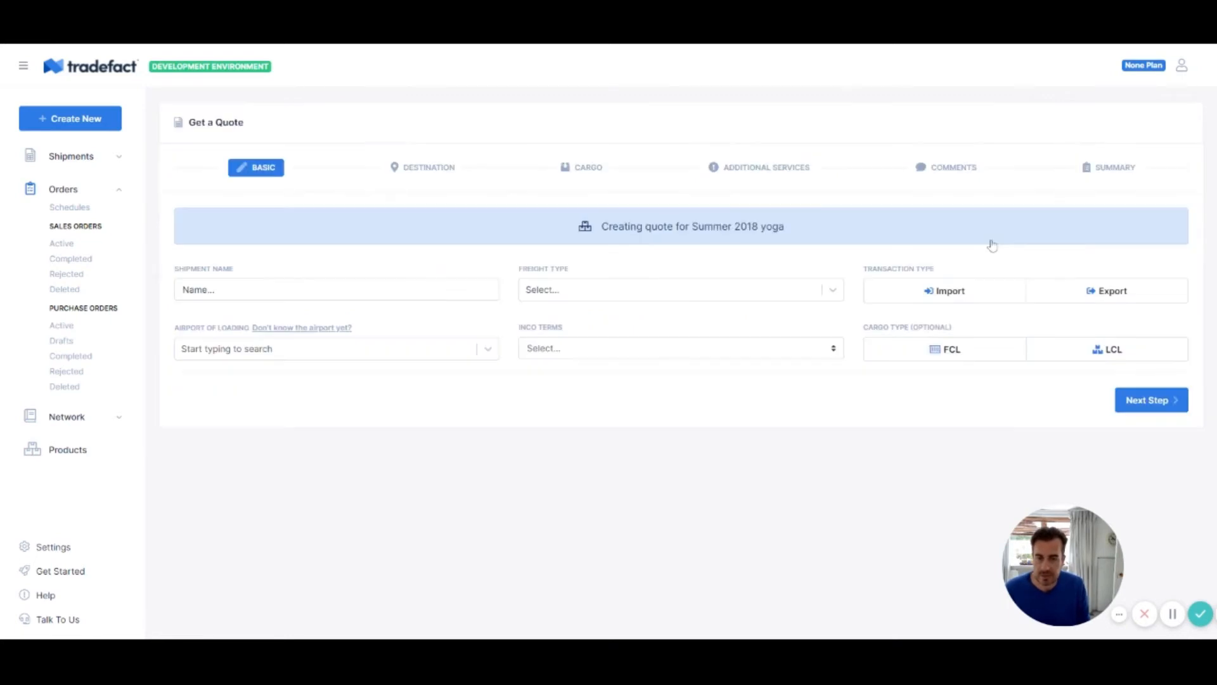
Name the shipment "All goods shipment" and set its freight type to Sea and its transaction type to Import
left_click(303, 285)
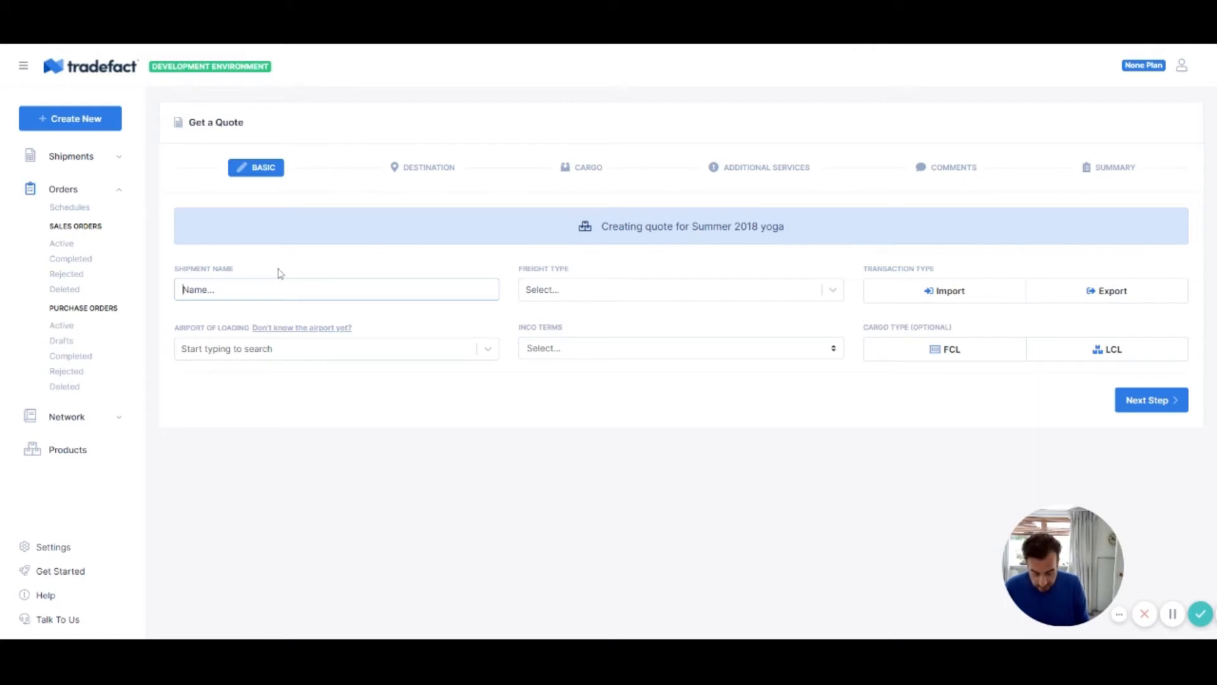
type("All good")
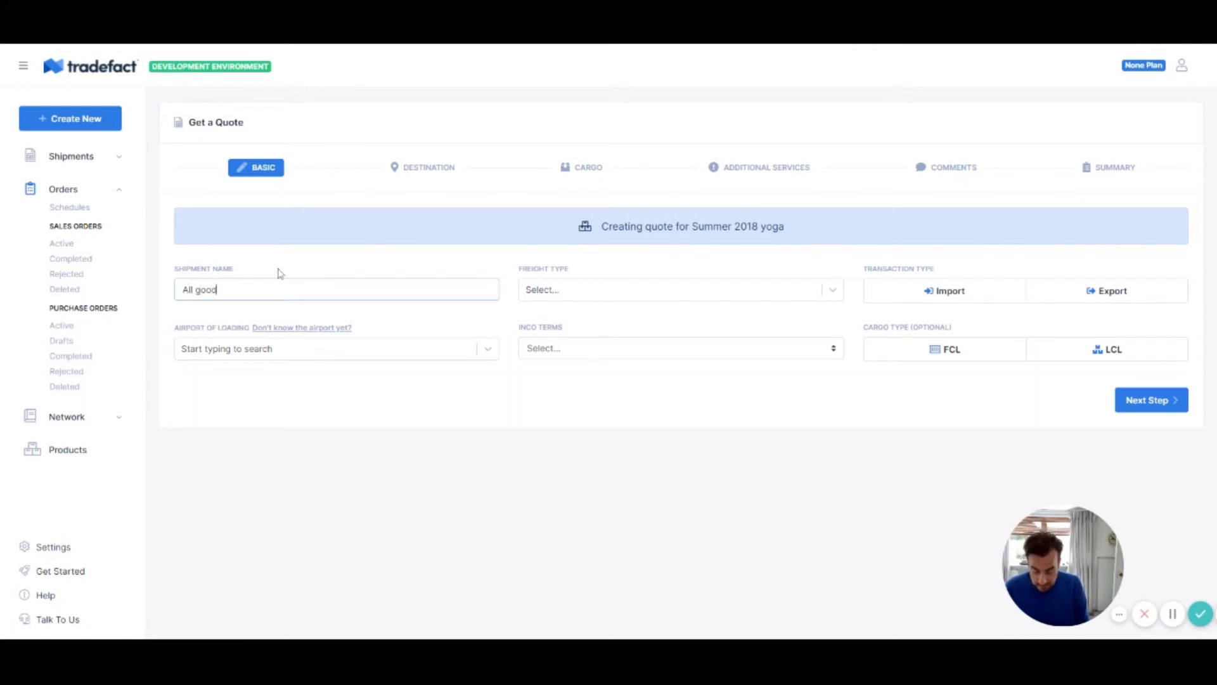
type("s shipment")
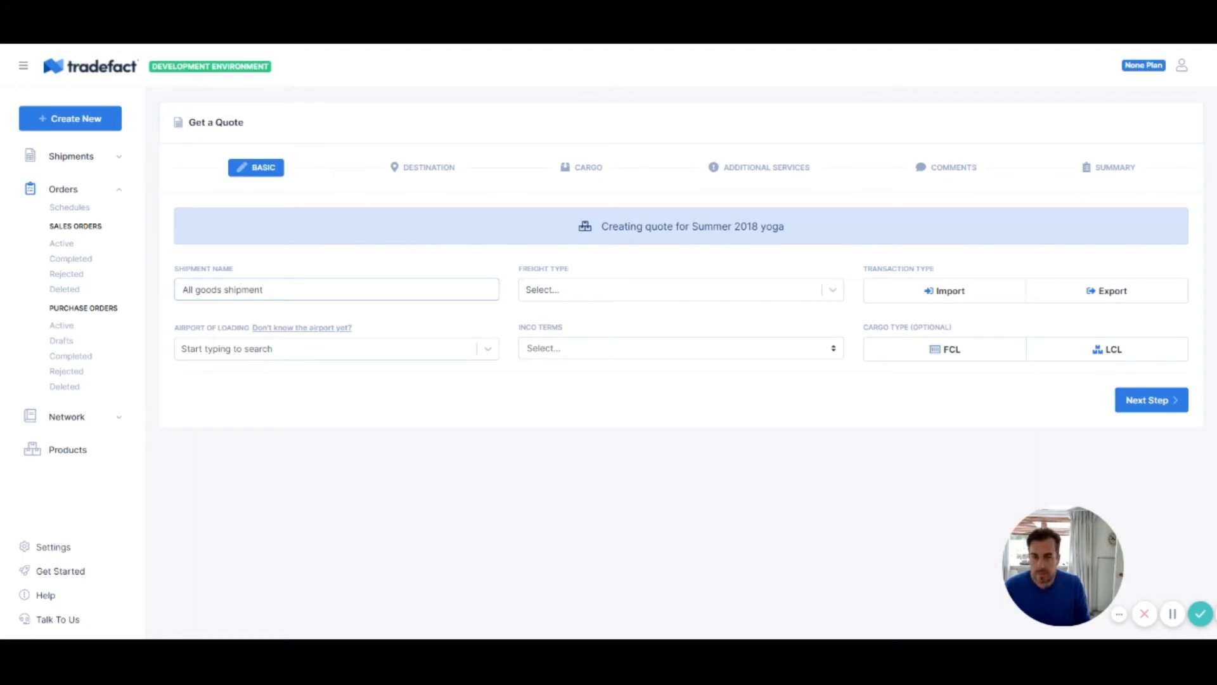
left_click(561, 290)
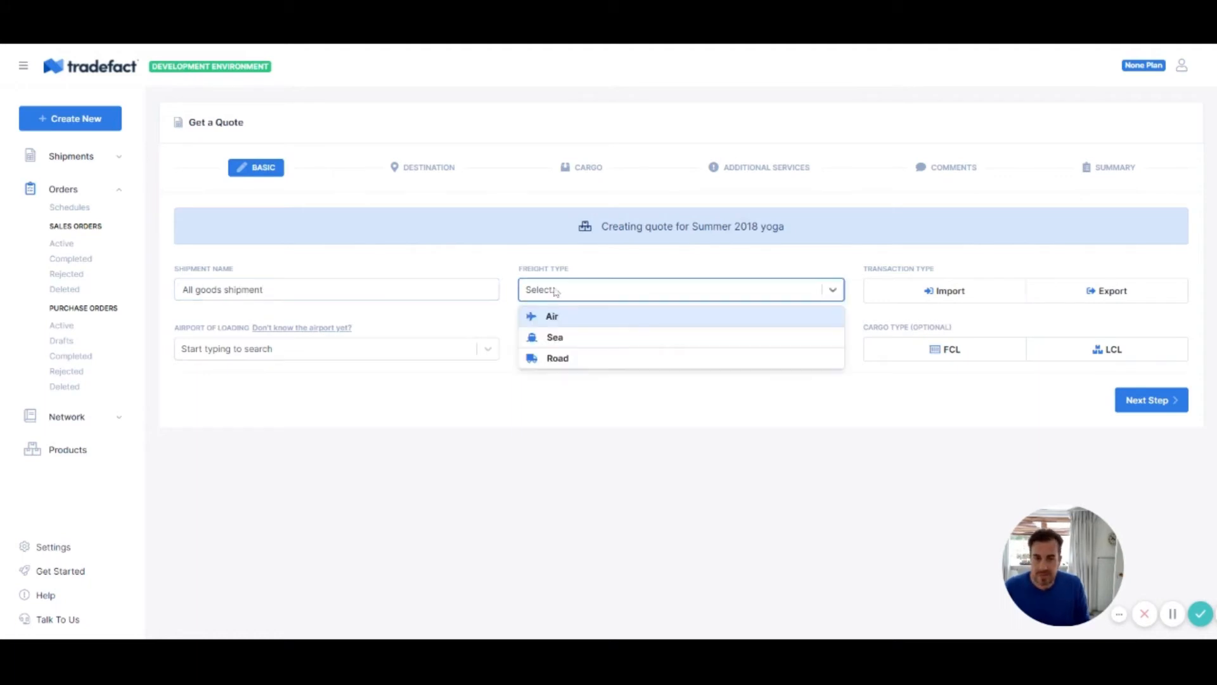
left_click(579, 338)
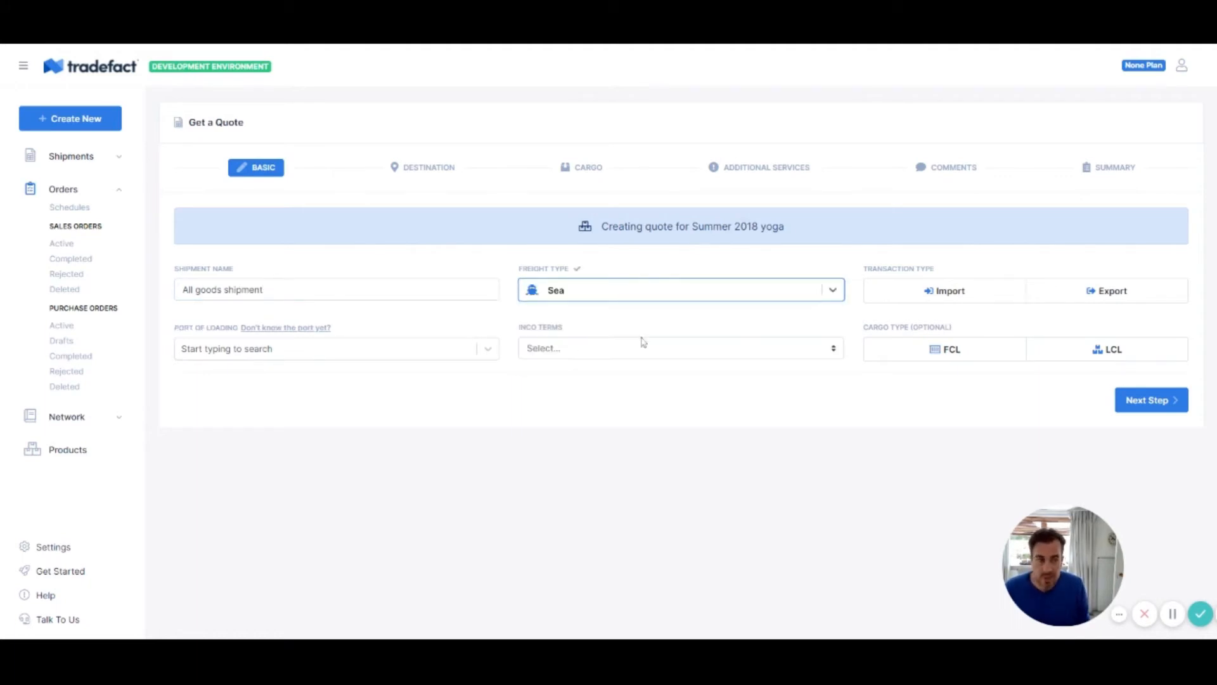
left_click(944, 298)
left_click(299, 351)
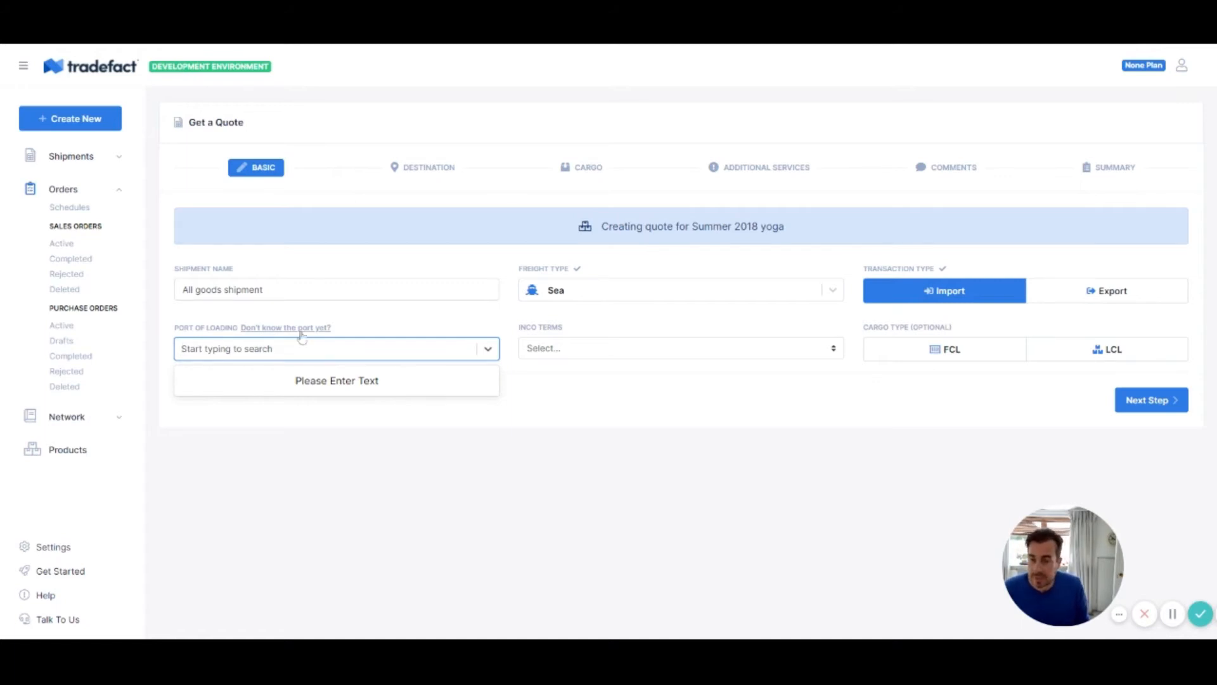
type("china")
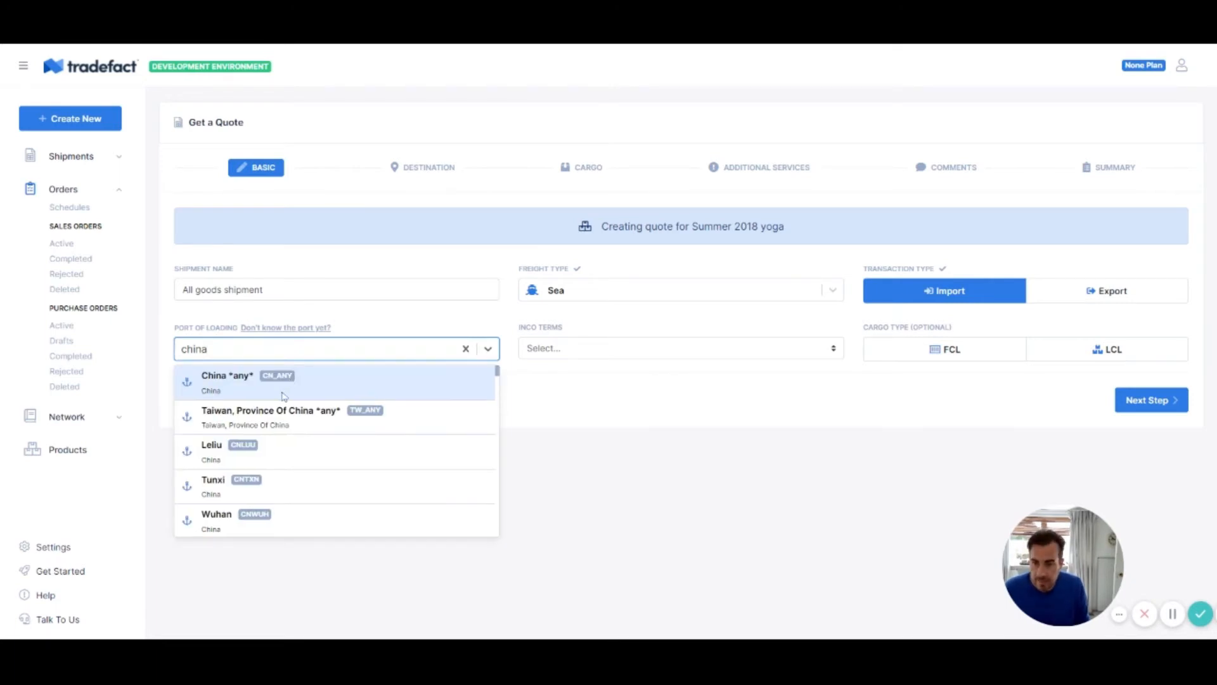
left_click(265, 370)
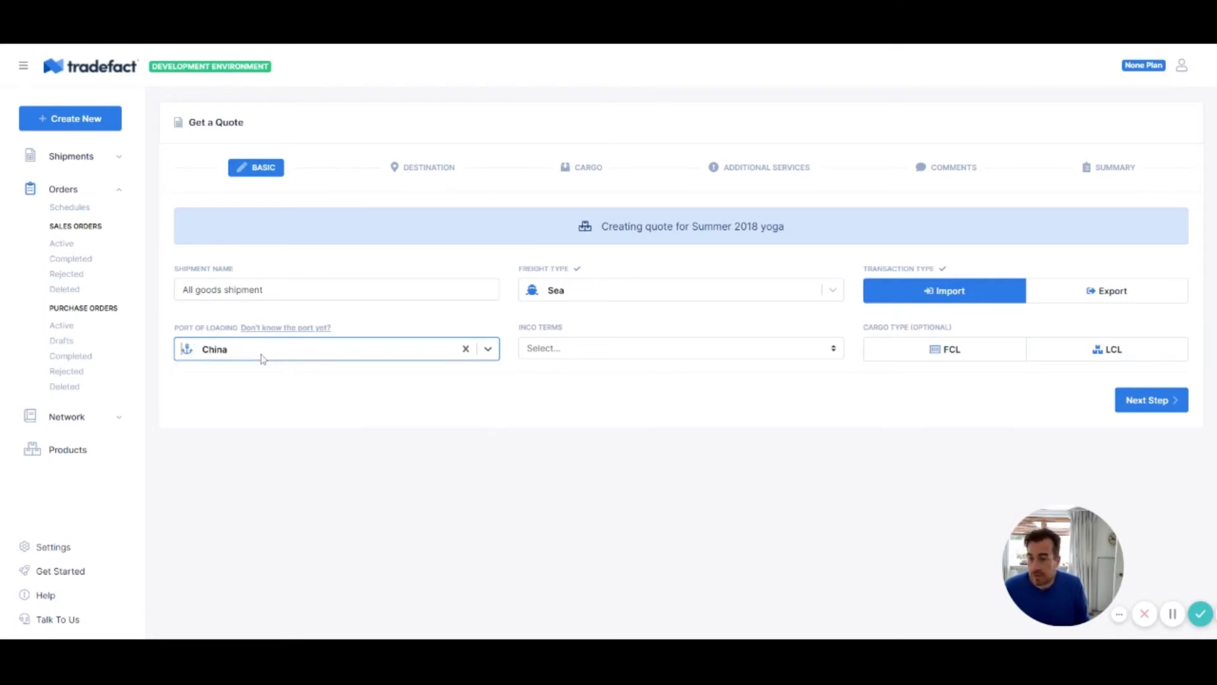
left_click(465, 348)
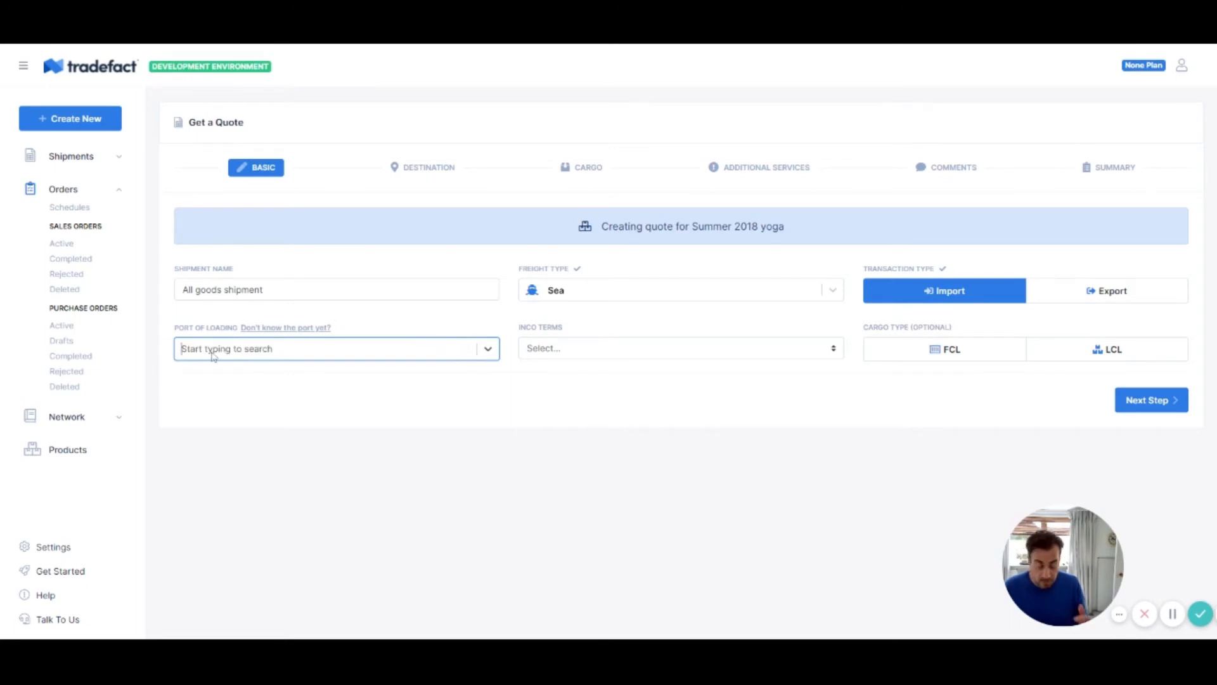
Complete the basic details with Ningbo (CNNGB) as port of loading, FOB as Inco terms and FCL as cargo type
type("ning")
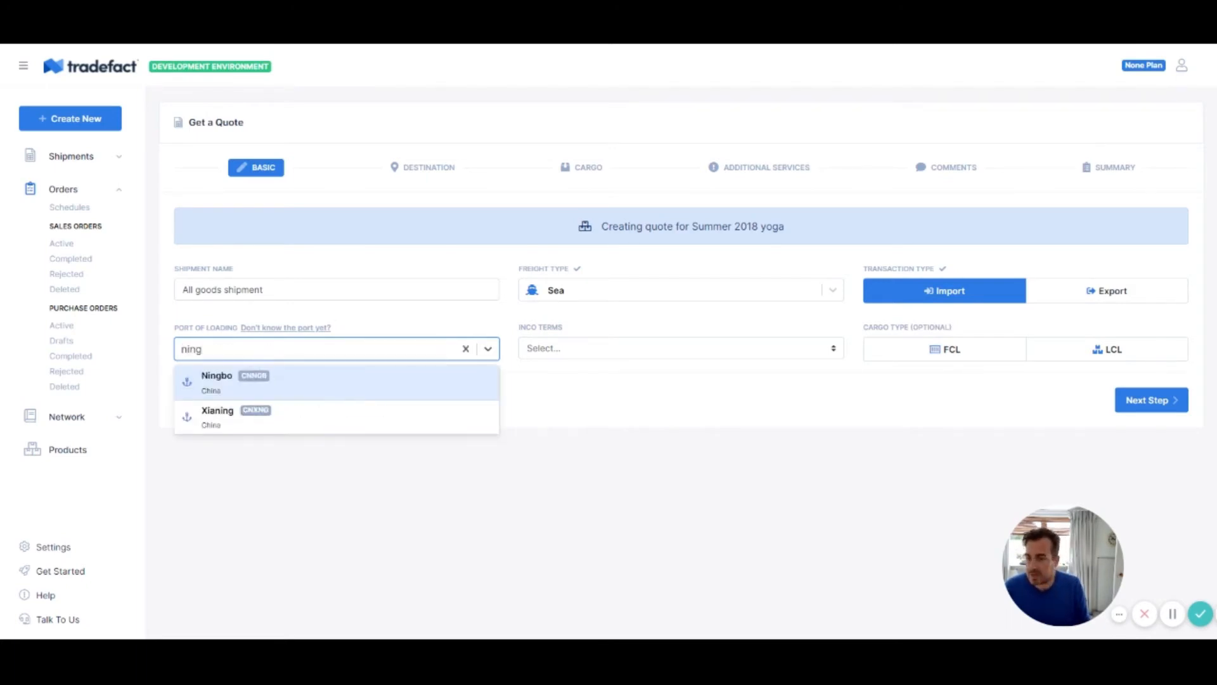
left_click(261, 384)
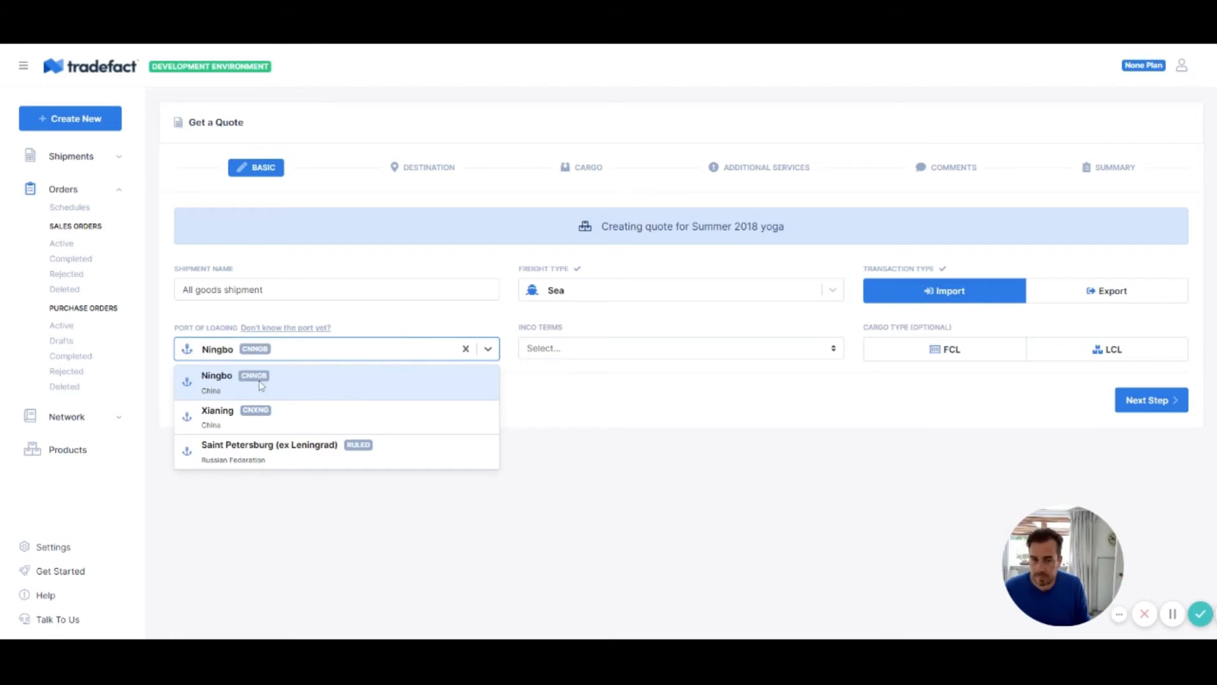
left_click(596, 355)
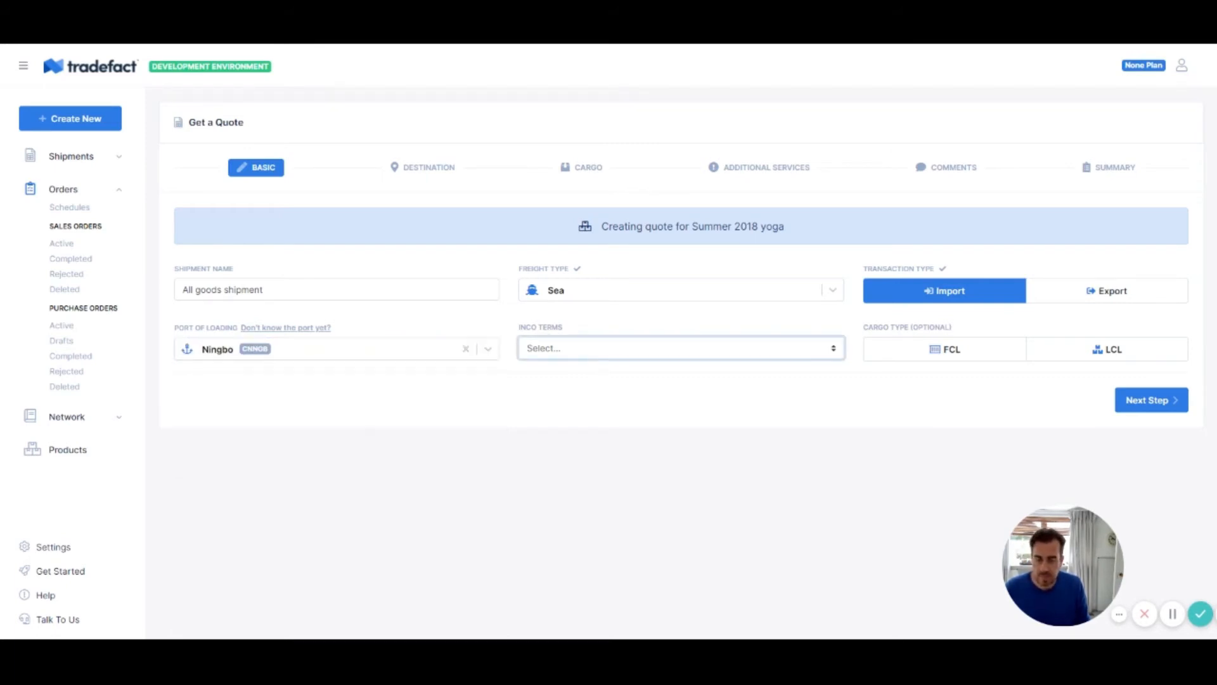
left_click(614, 380)
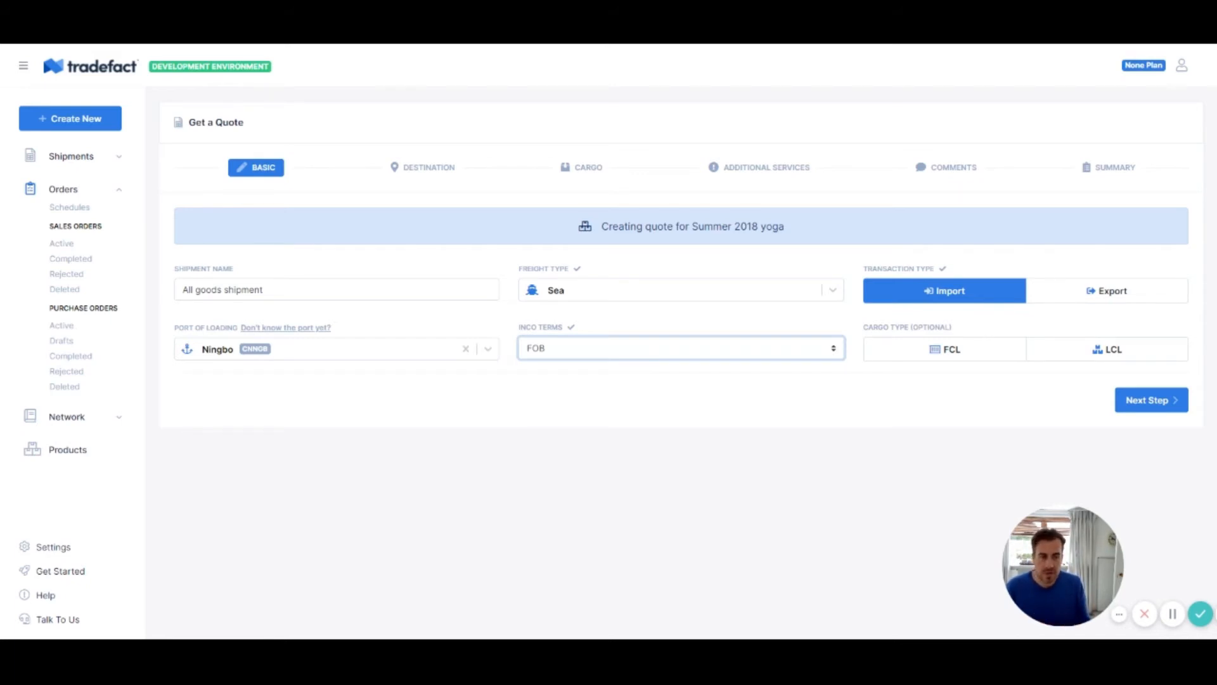
left_click(941, 359)
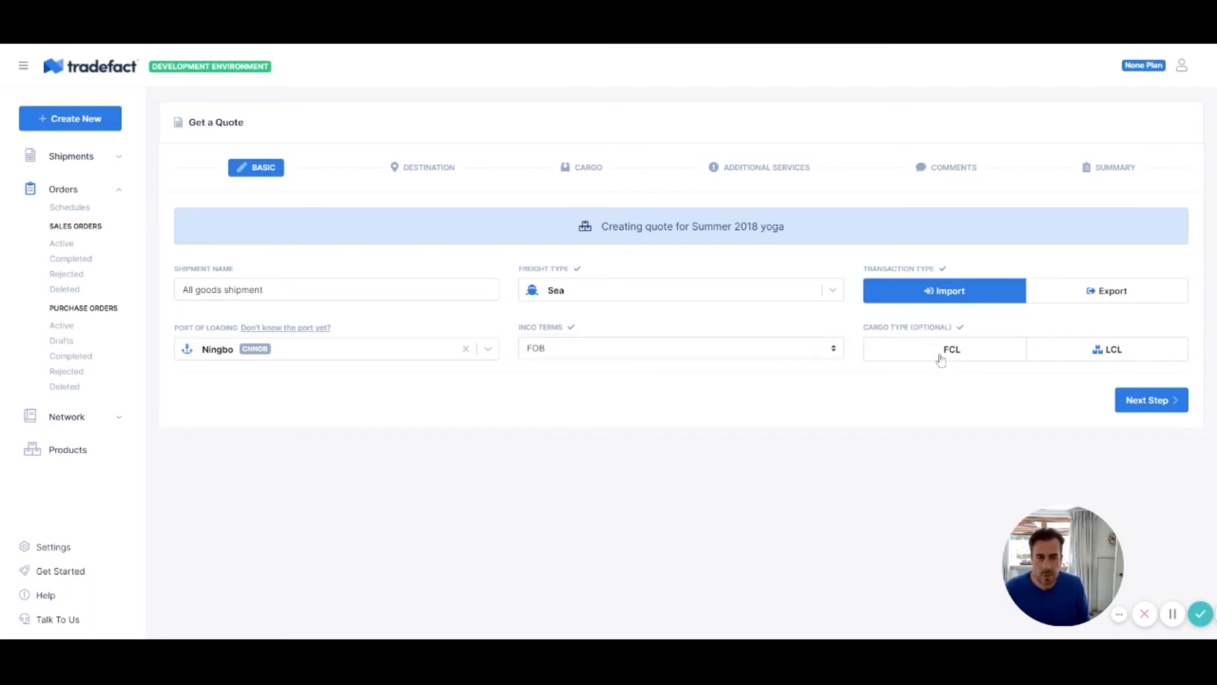
left_click(1156, 407)
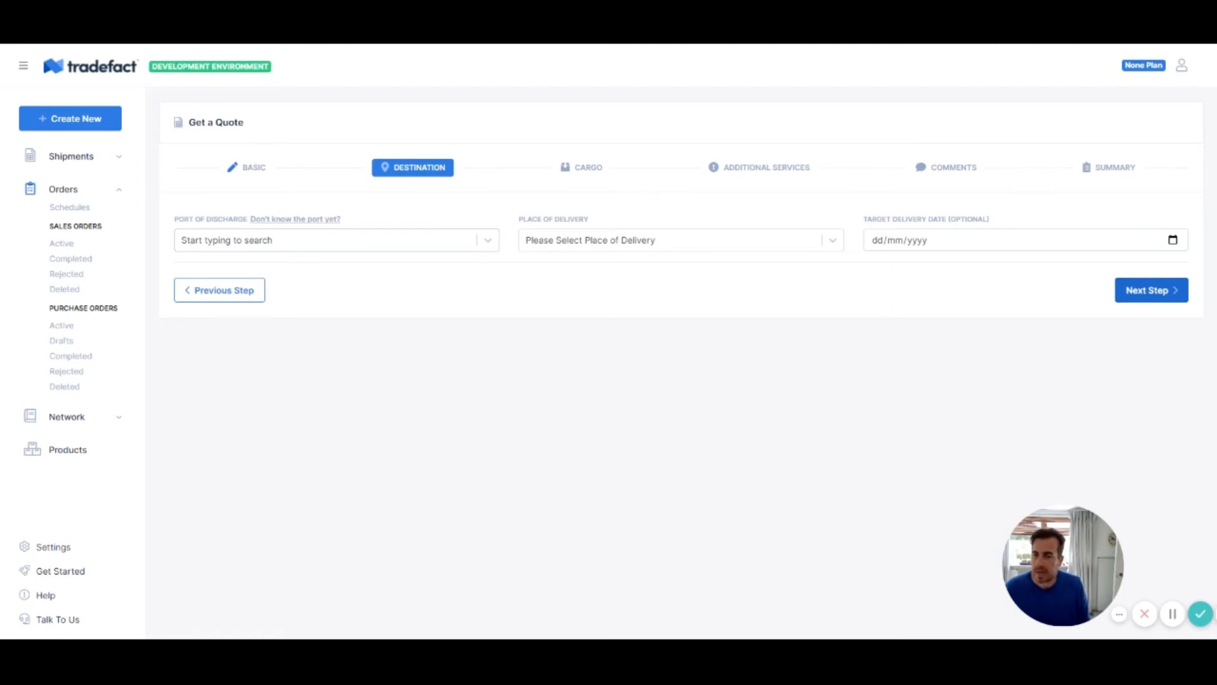
Set the port of discharge to New York (USNYC) and the place of delivery to ShipBob Chattanooga, and proceed to the cargo details
left_click(300, 248)
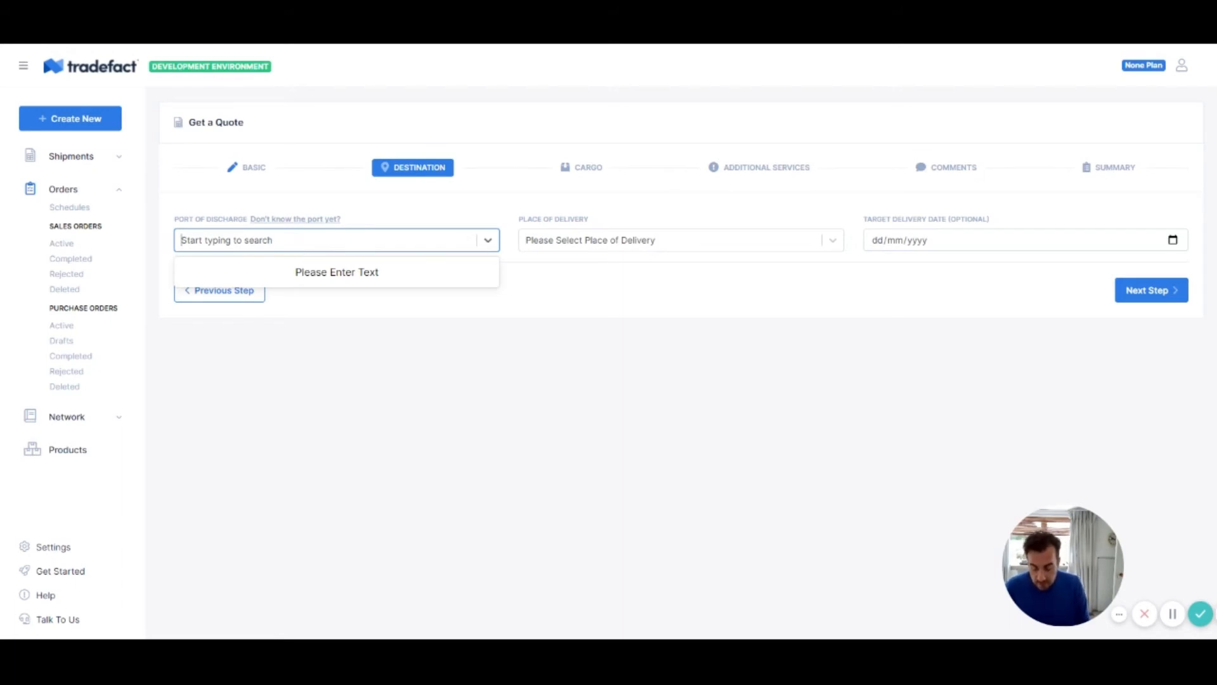
type("new y")
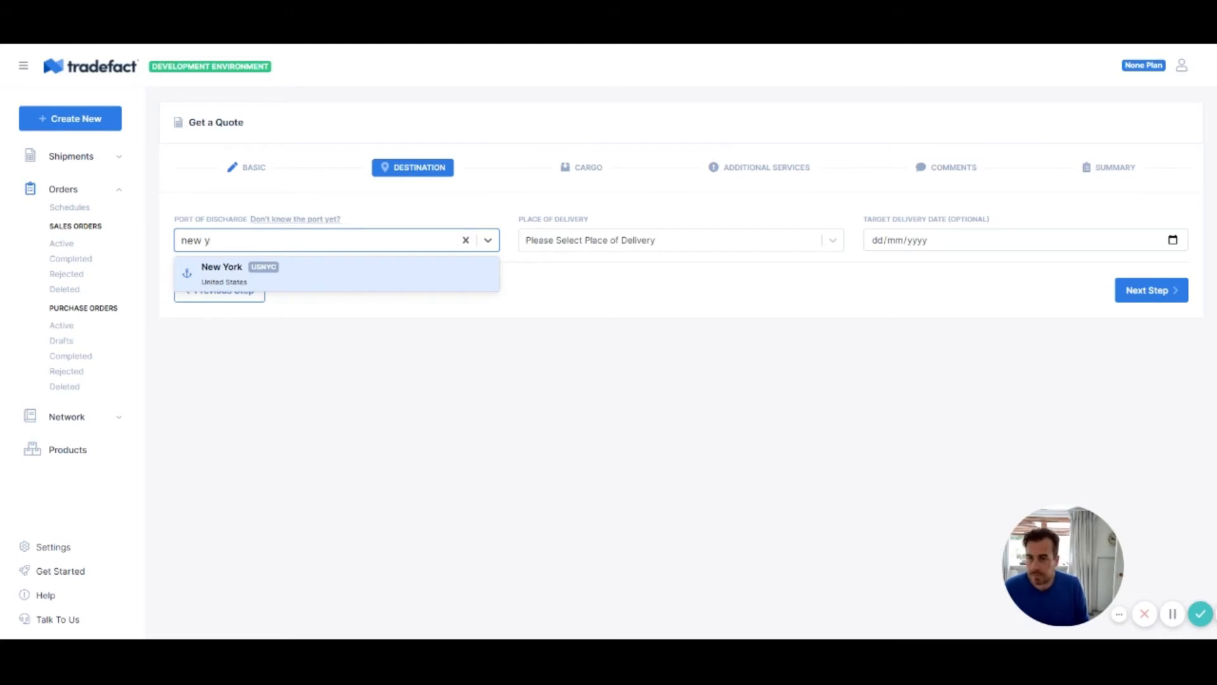
left_click(286, 272)
left_click(653, 238)
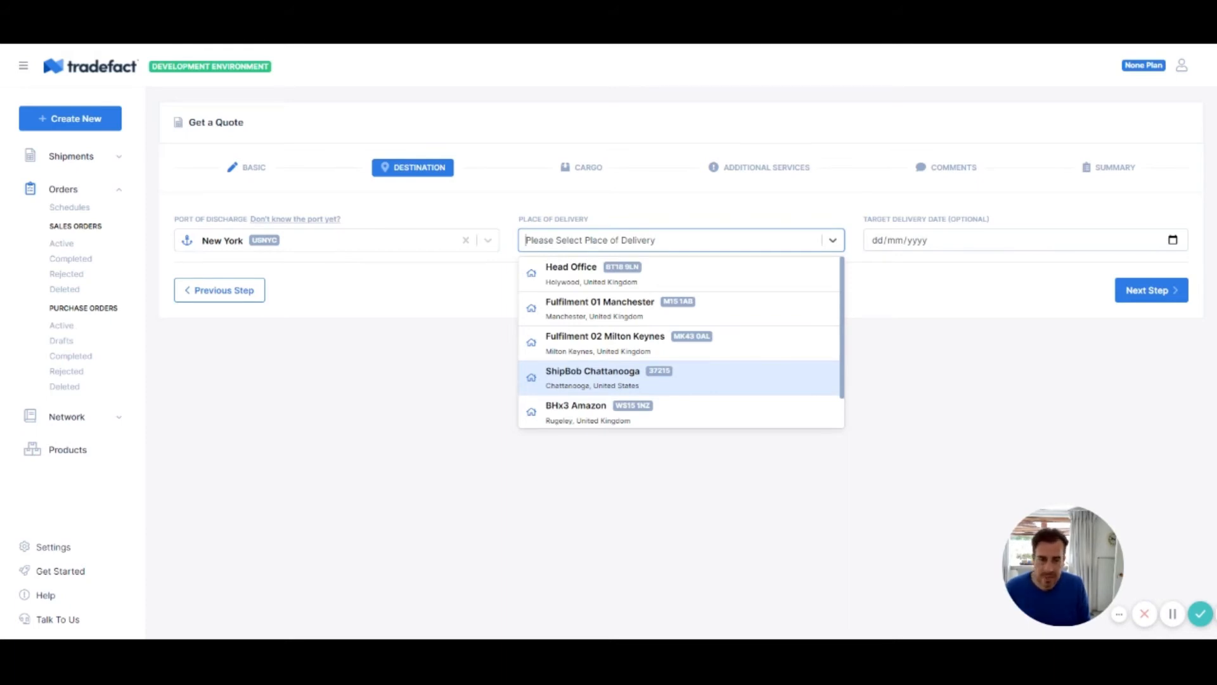
left_click(673, 386)
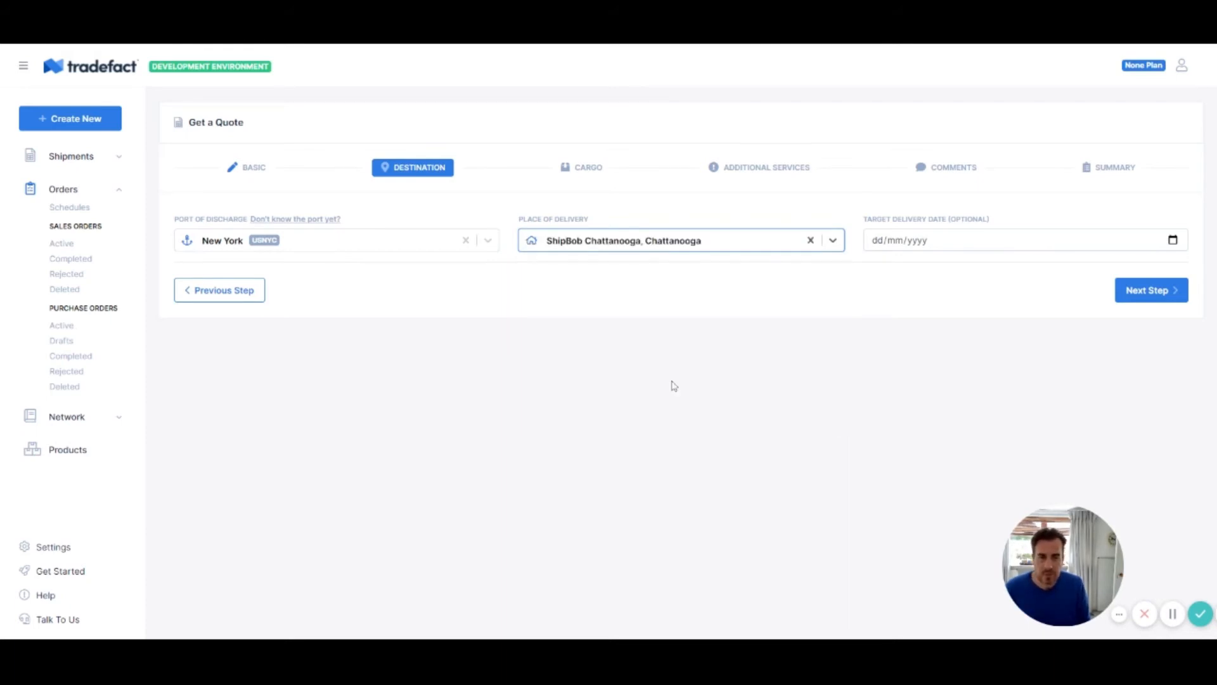
left_click(1139, 296)
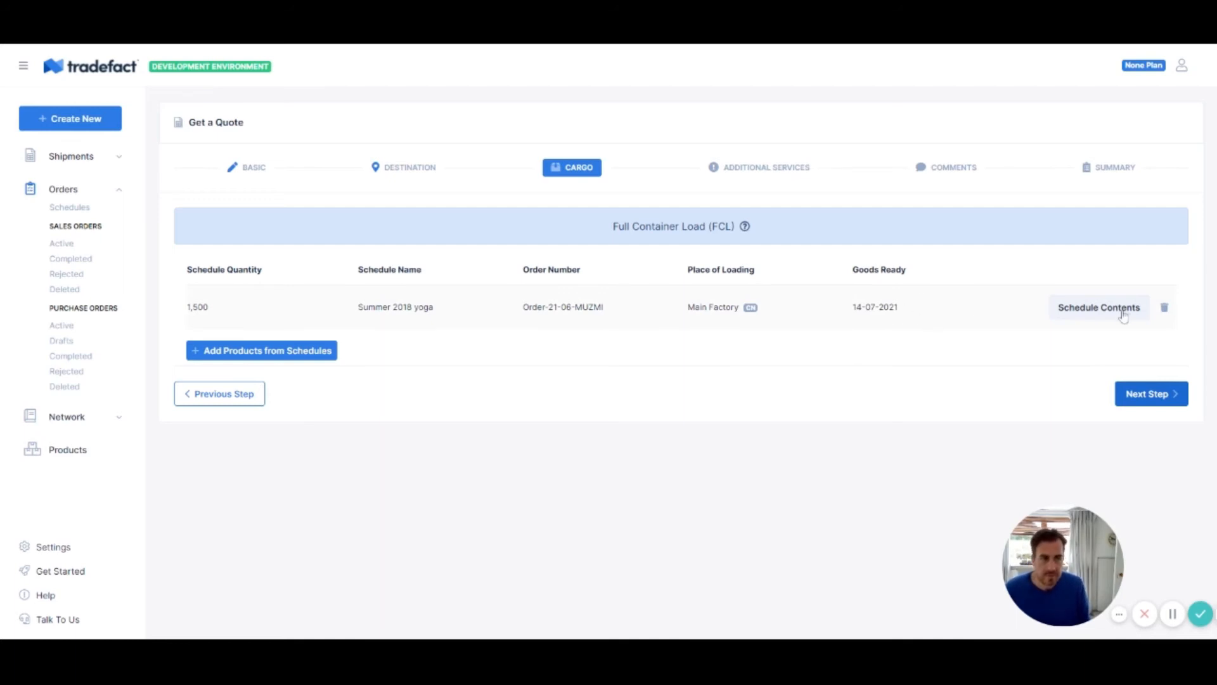
Accept the scheduled cargo and include insurance in the quote with a goods value of 8,650.00 USD
left_click(1143, 398)
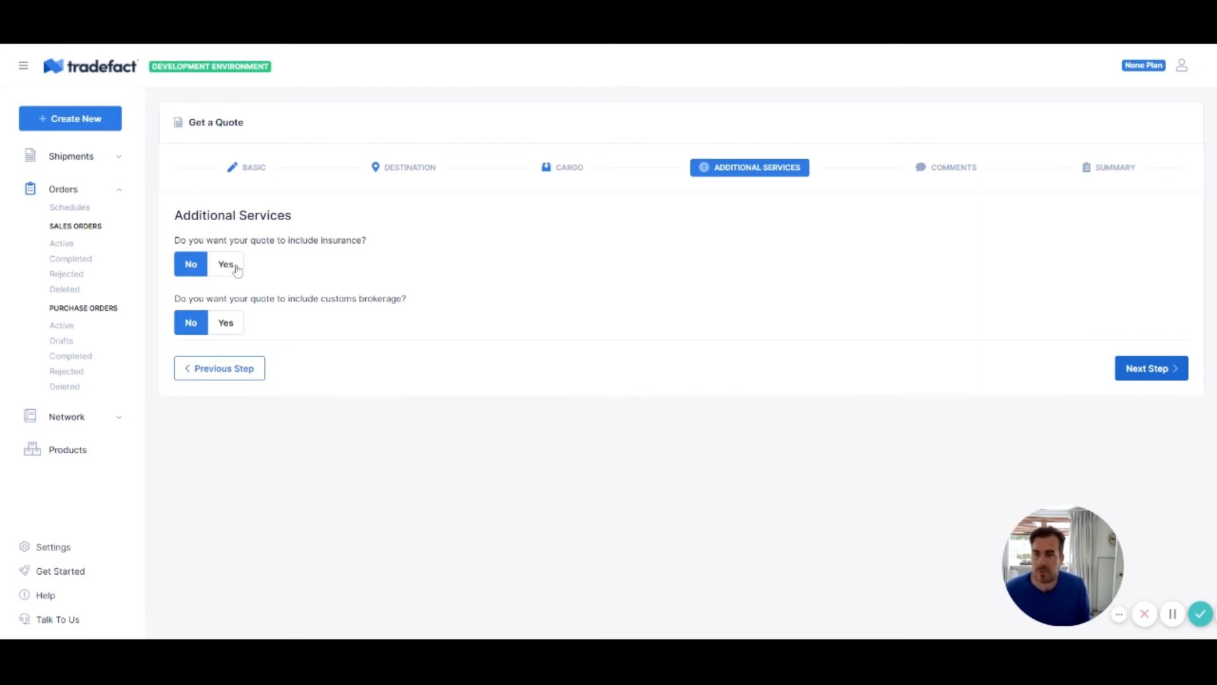
left_click(237, 269)
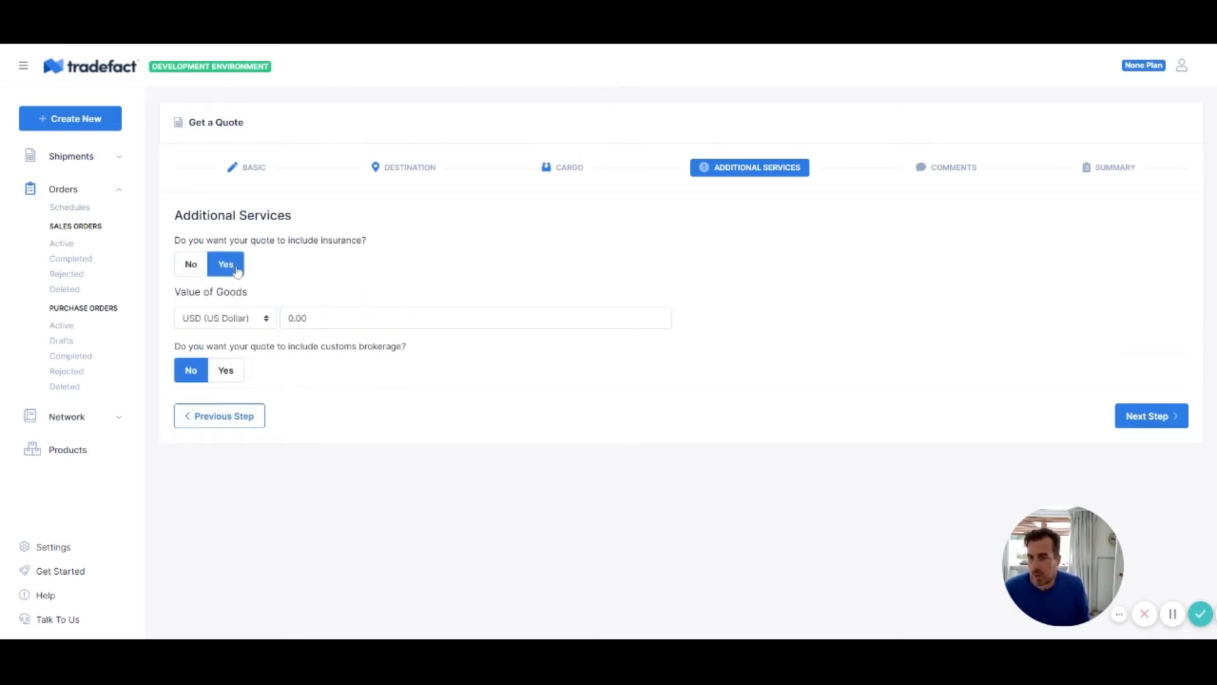
left_click(283, 319)
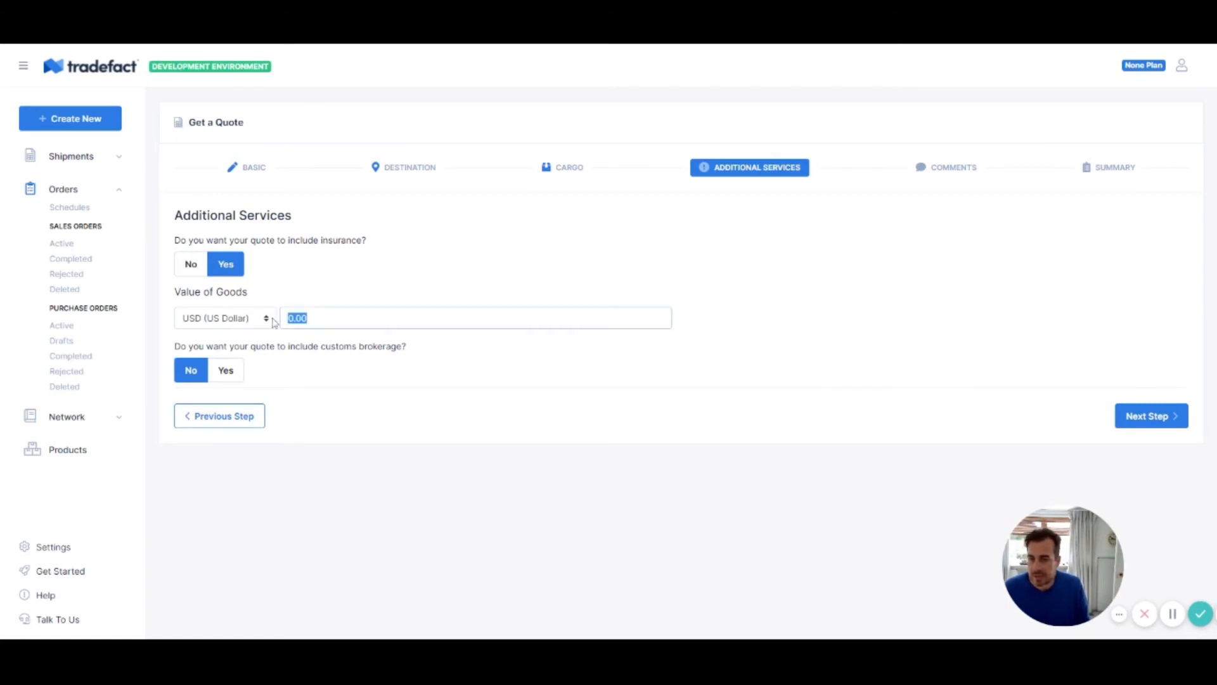
type("86500")
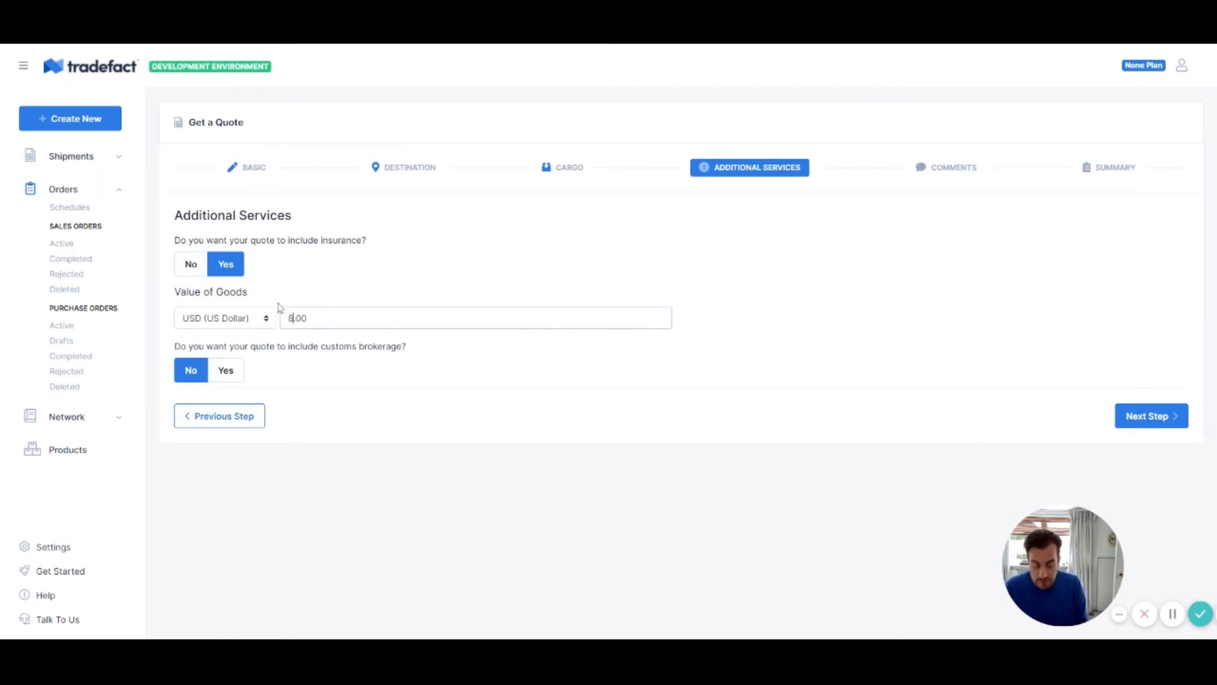
key("BackSpace")
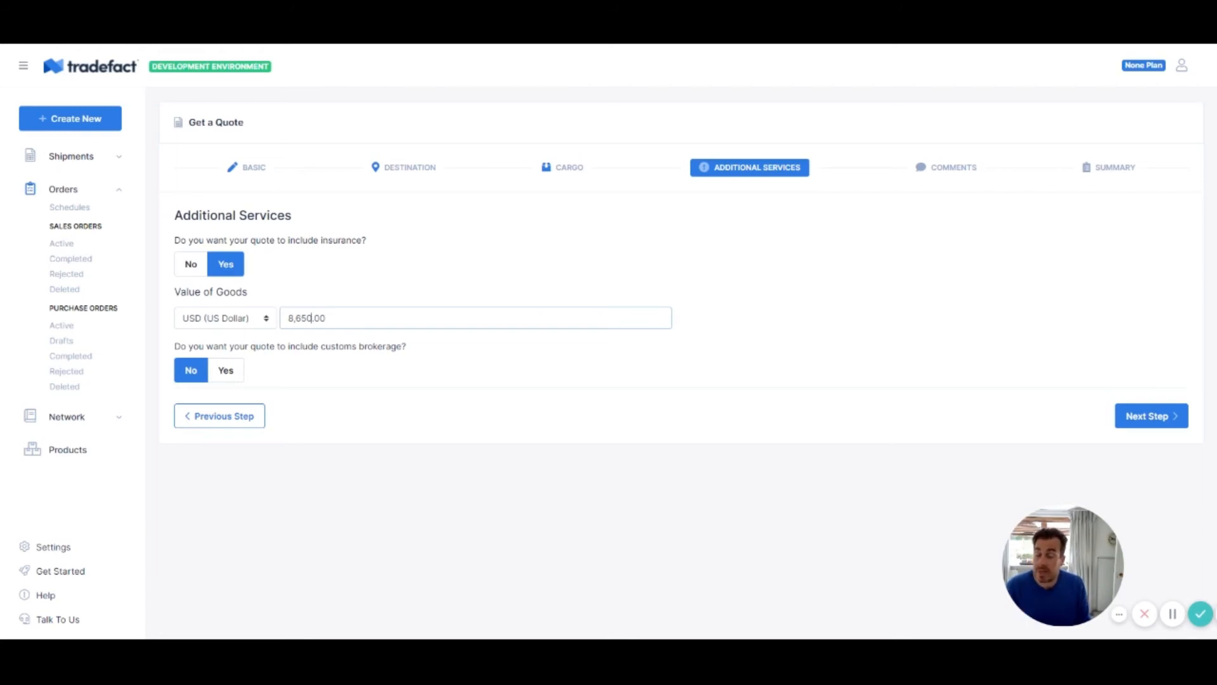
left_click(323, 277)
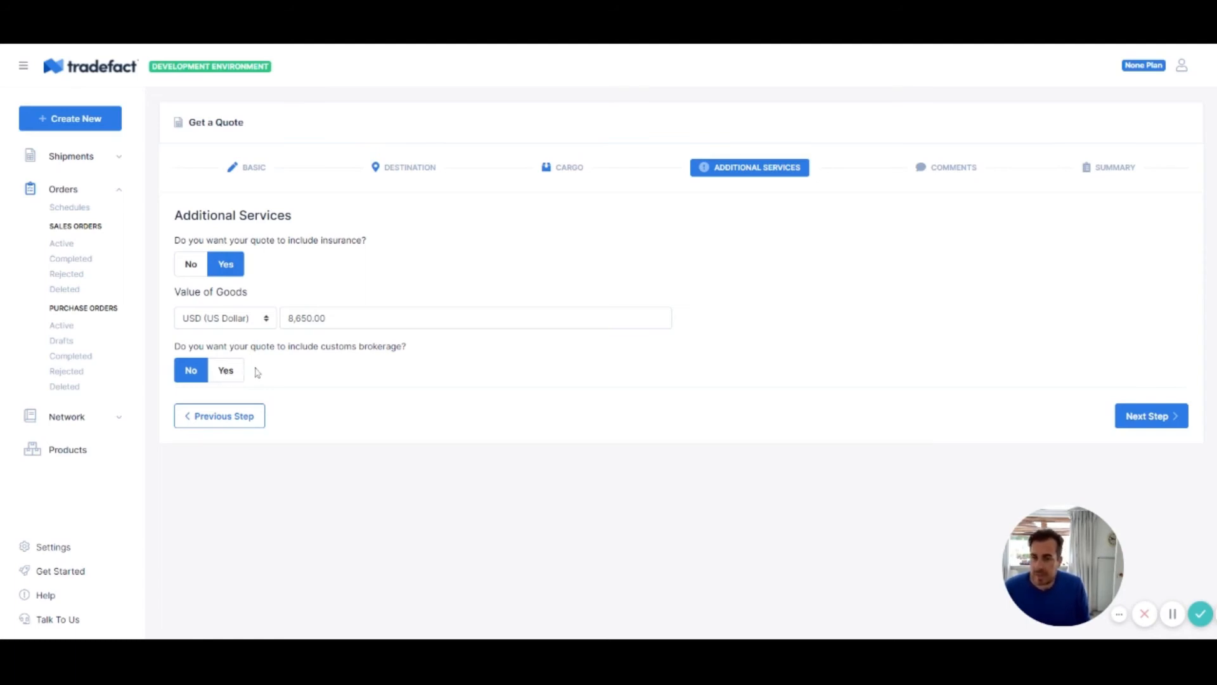
Include customs brokerage, using the HS code from the existing product Blue Yoga Mat Soft Foam 10mm
left_click(225, 370)
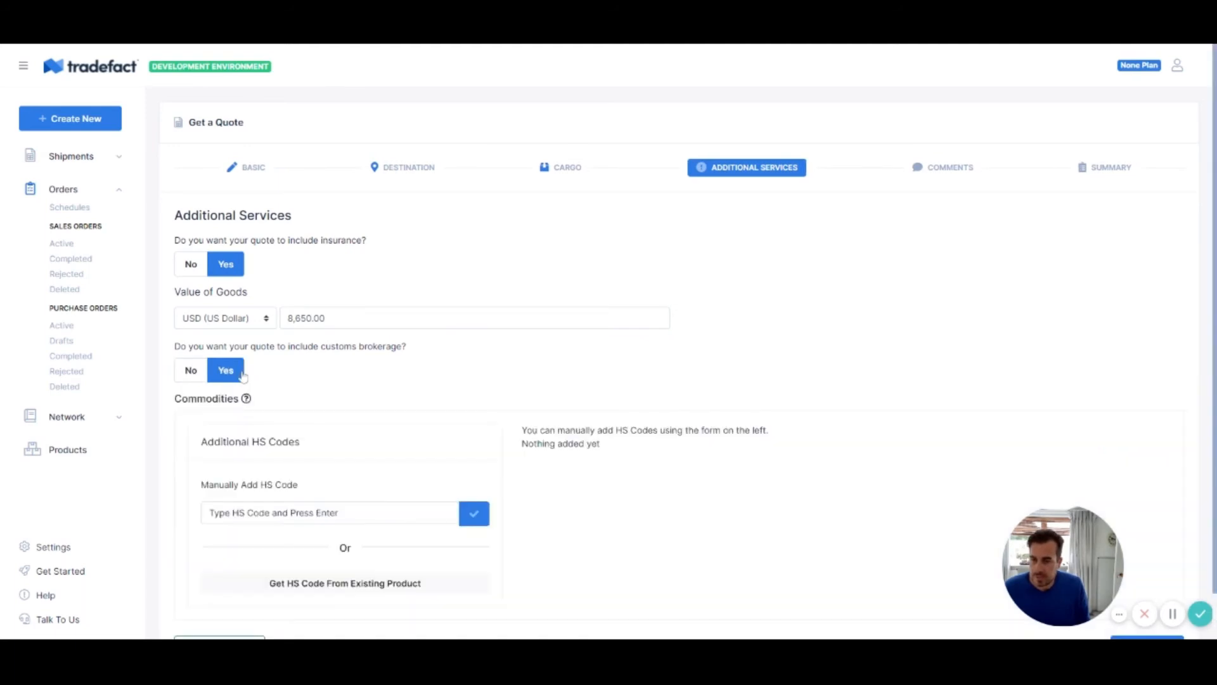
scroll(304, 349, "down", 1)
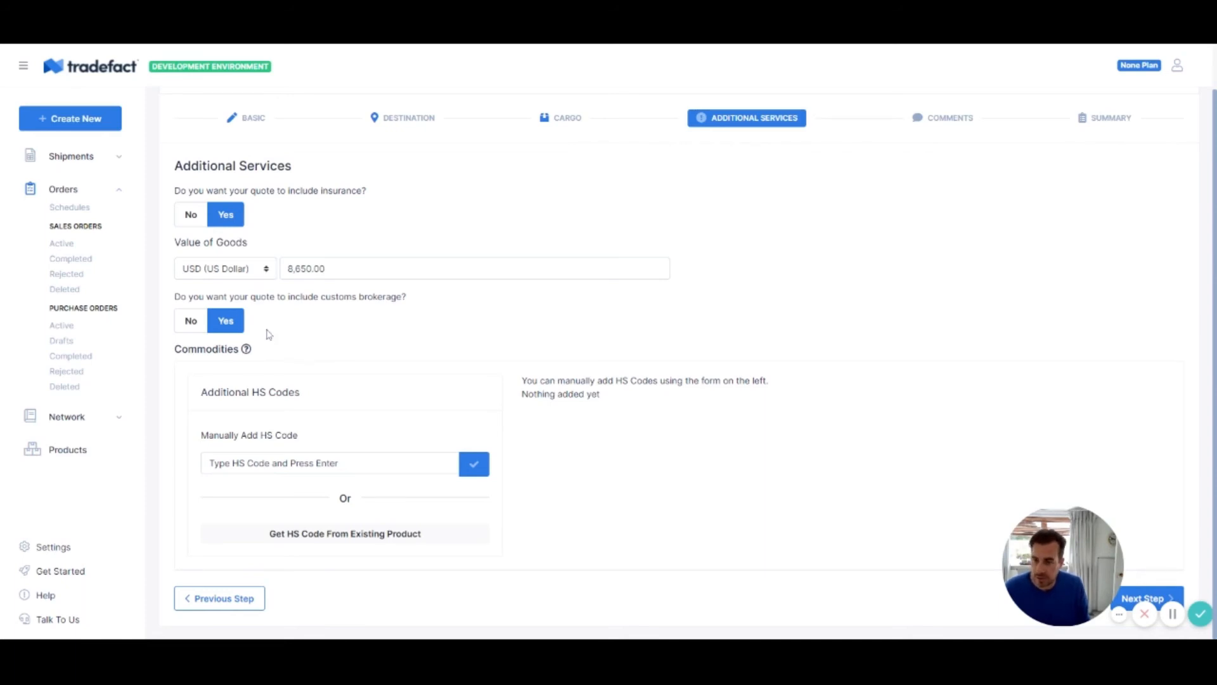
left_click(327, 535)
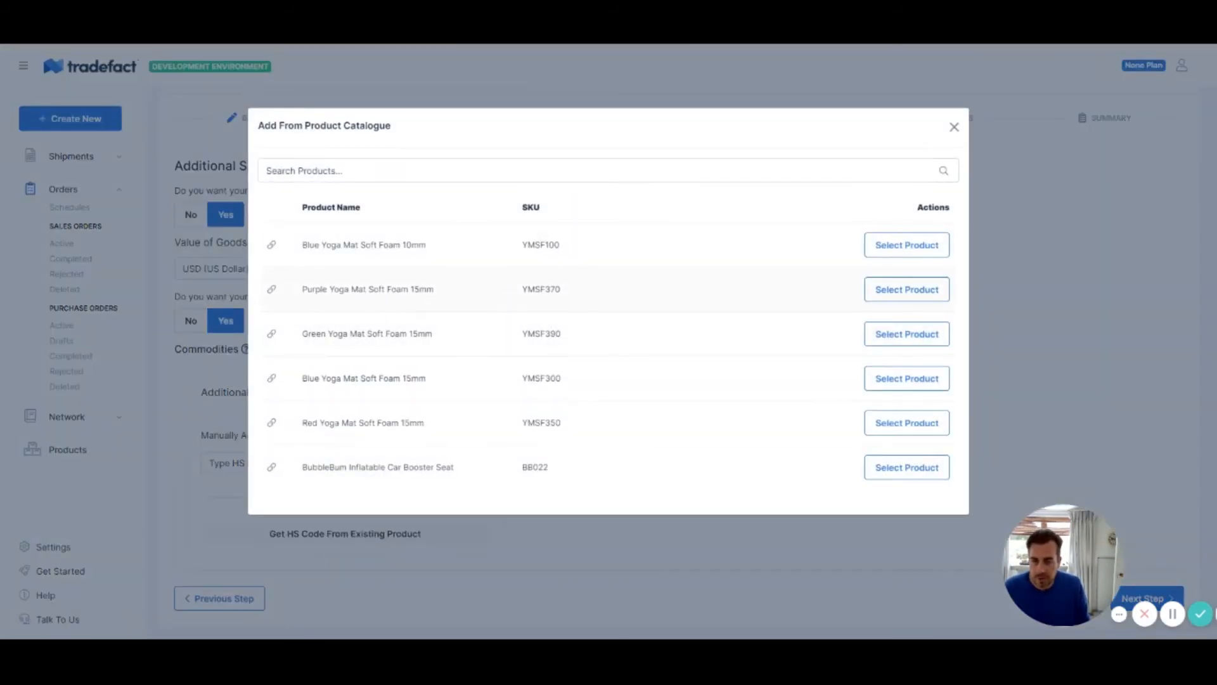
left_click(900, 247)
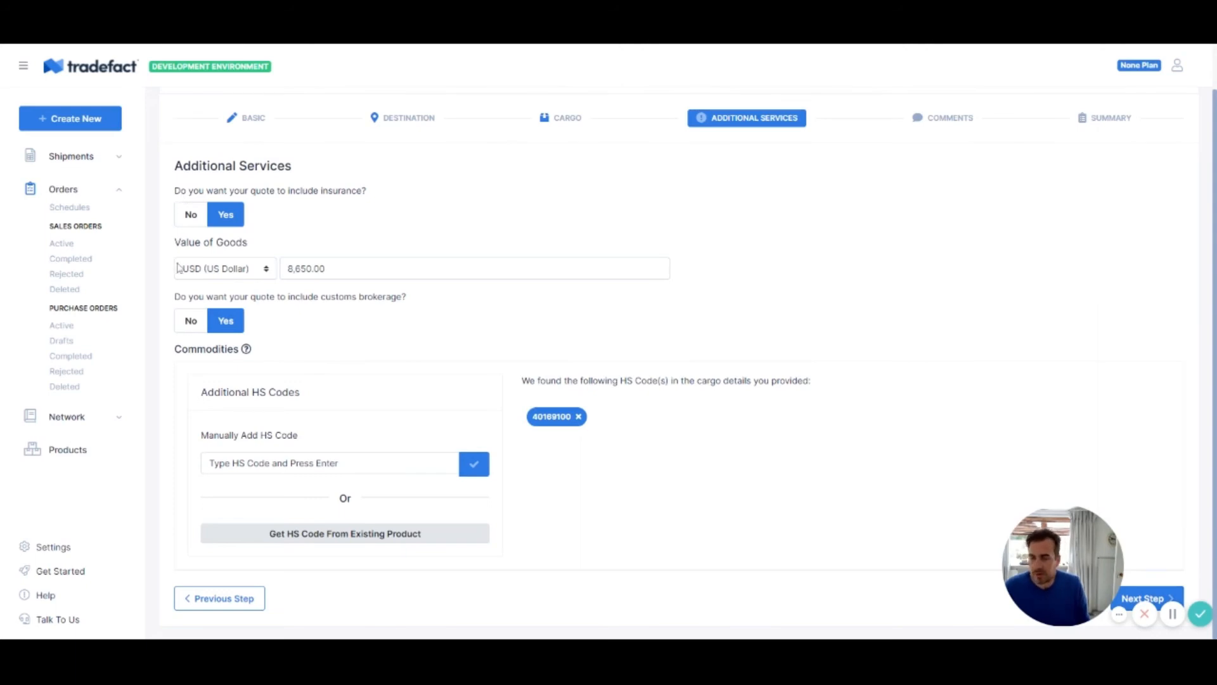
left_click(1168, 599)
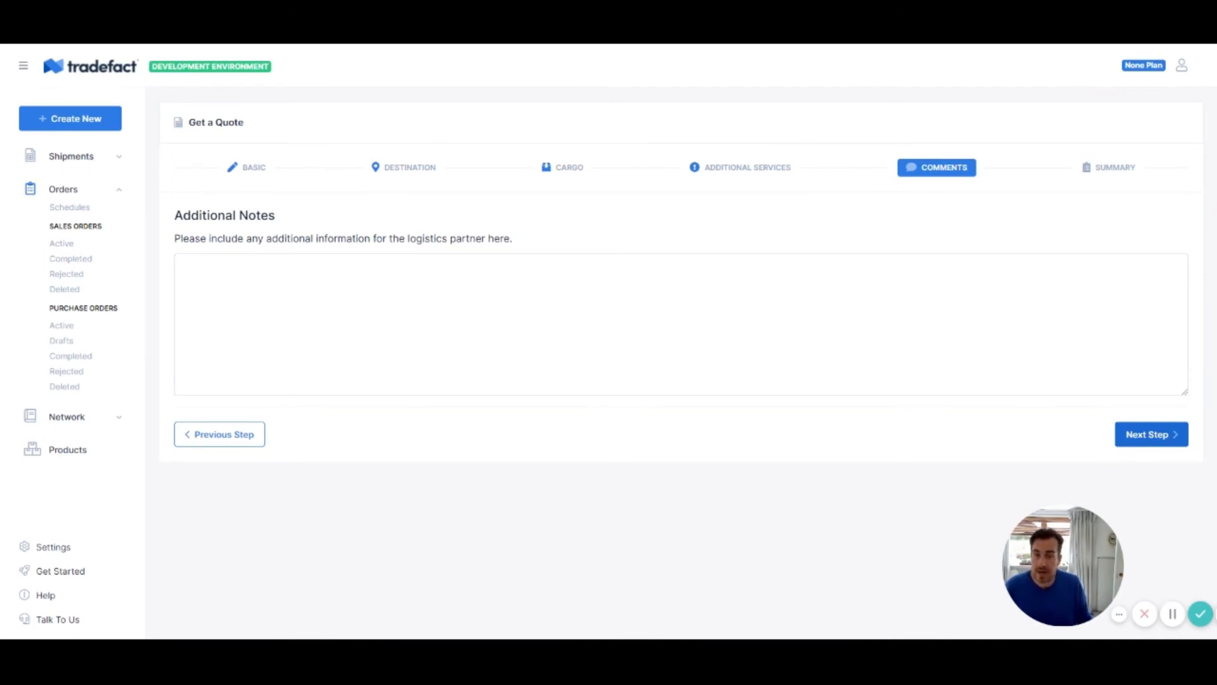
Leave the additional notes blank and review the quote summary's basic, destination, services, cargo and notes sections
left_click(1128, 435)
scroll(612, 381, "down", 4)
scroll(613, 381, "up", 4)
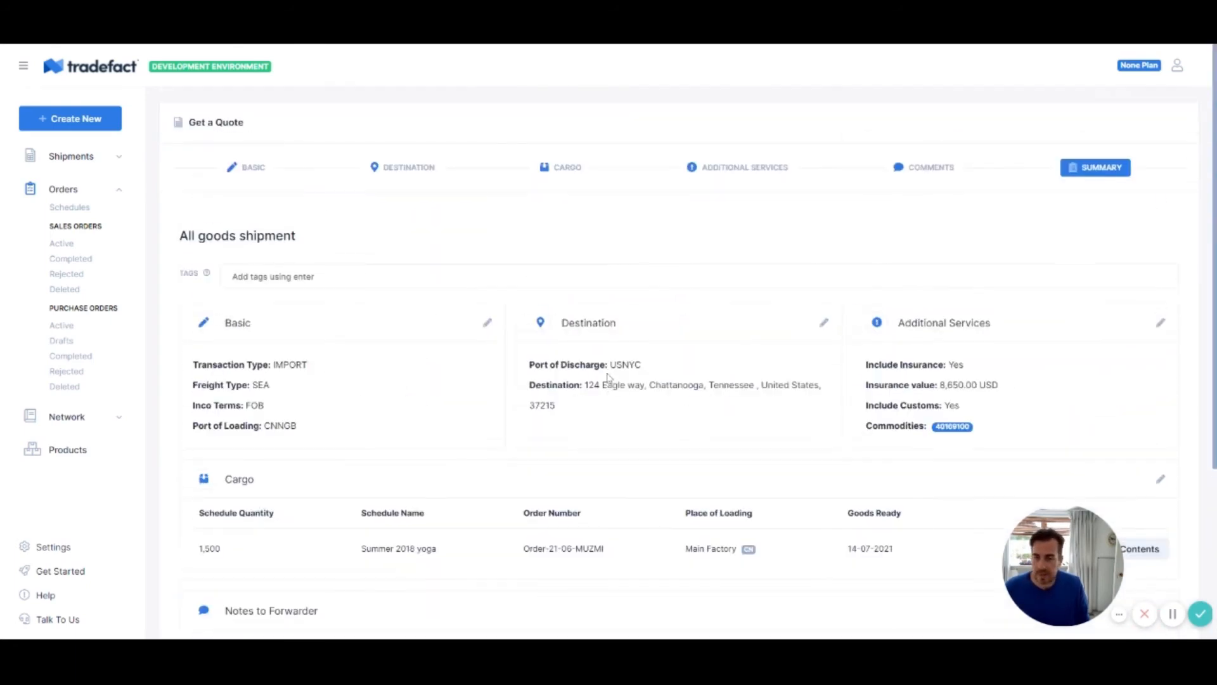
scroll(607, 374, "down", 1)
scroll(609, 372, "down", 3)
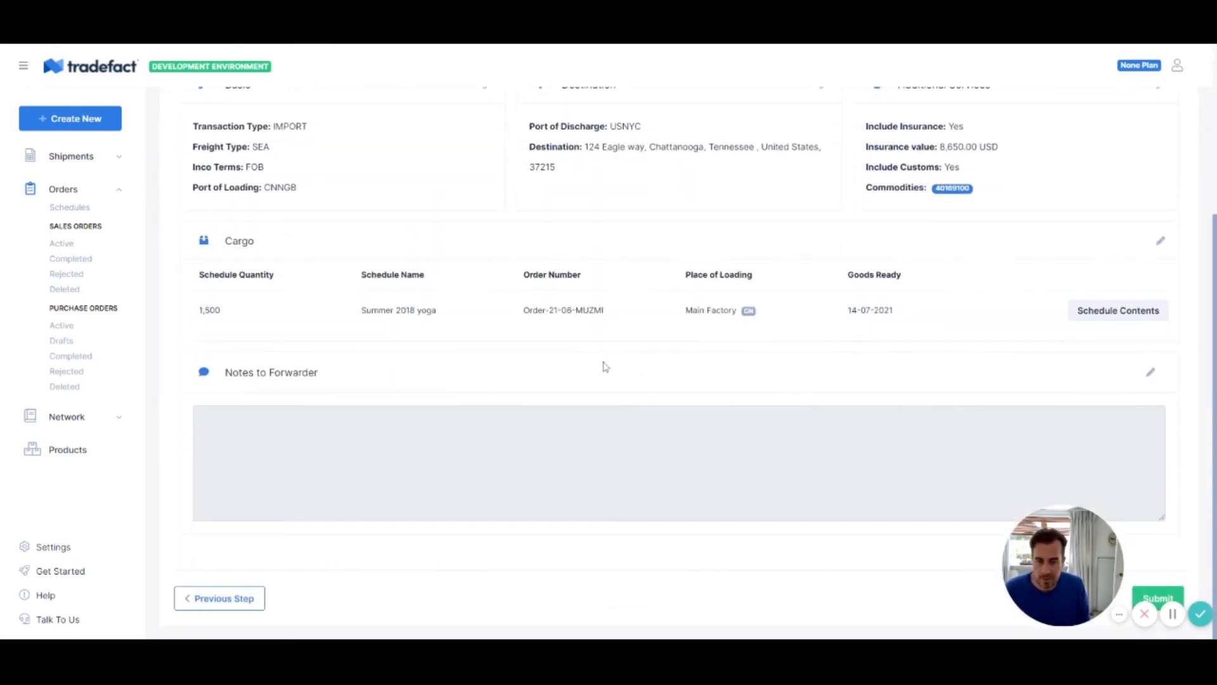
scroll(609, 372, "up", 4)
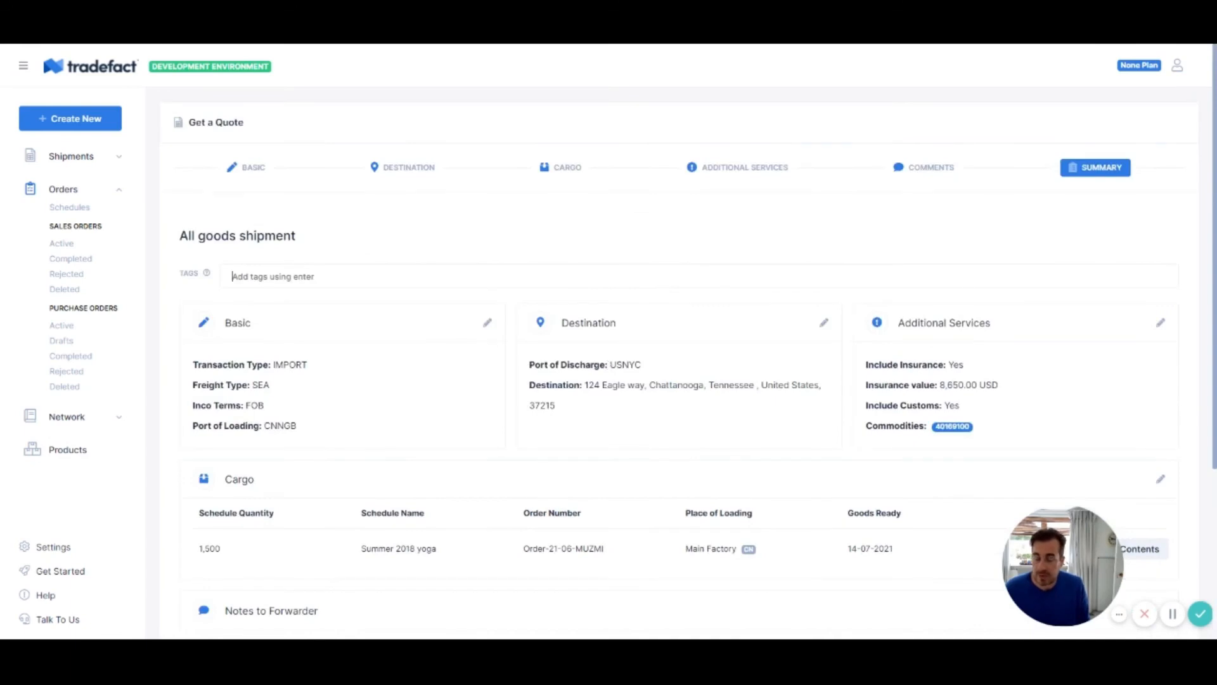
scroll(1052, 470, "down", 3)
scroll(1148, 530, "down", 1)
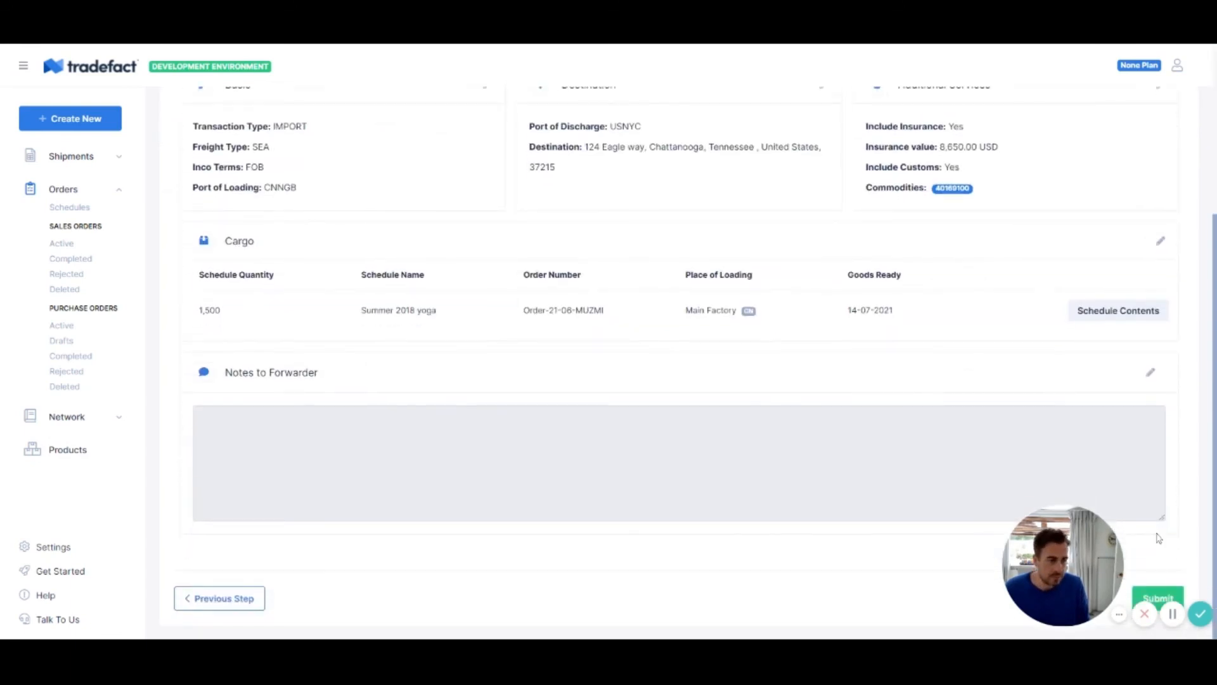
Submit the quote request to the freight forwarder International Shipping Ltd
left_click(1159, 599)
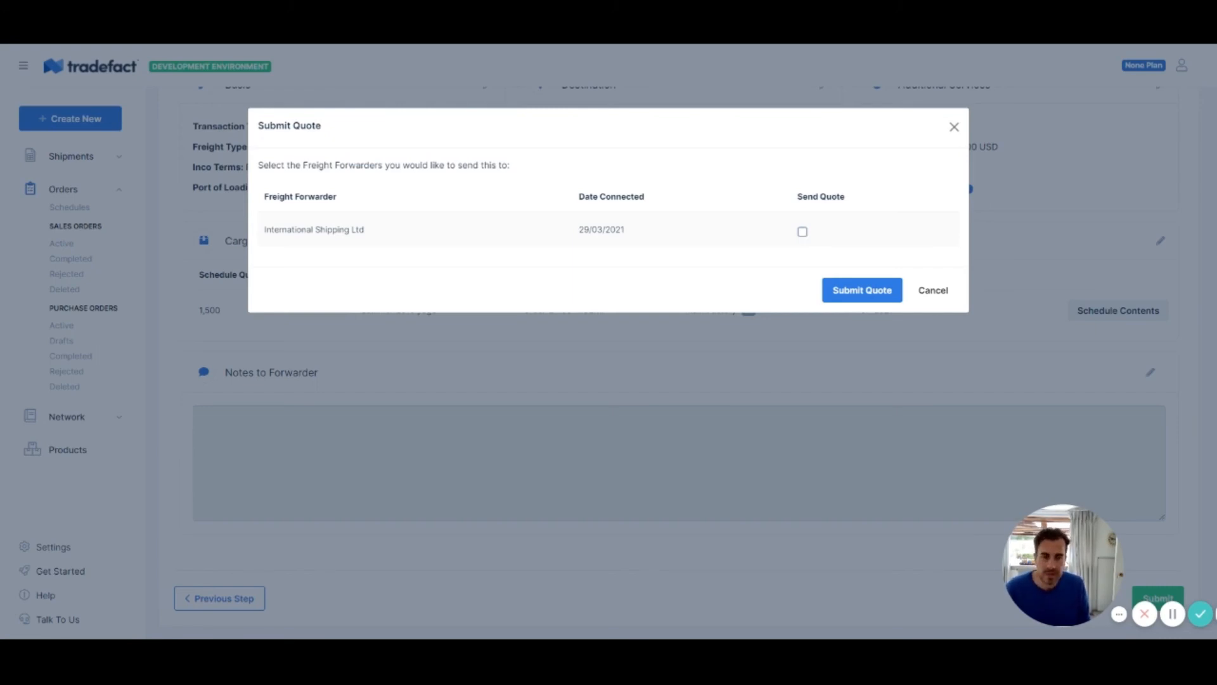
left_click(802, 231)
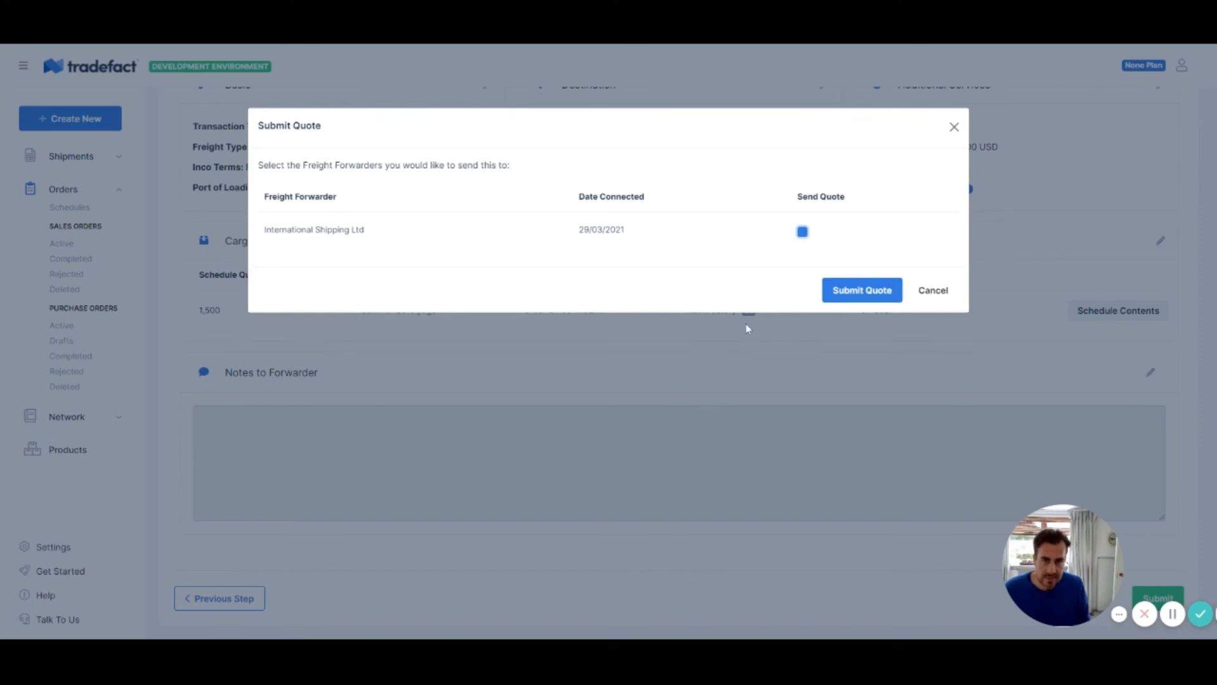
left_click(851, 293)
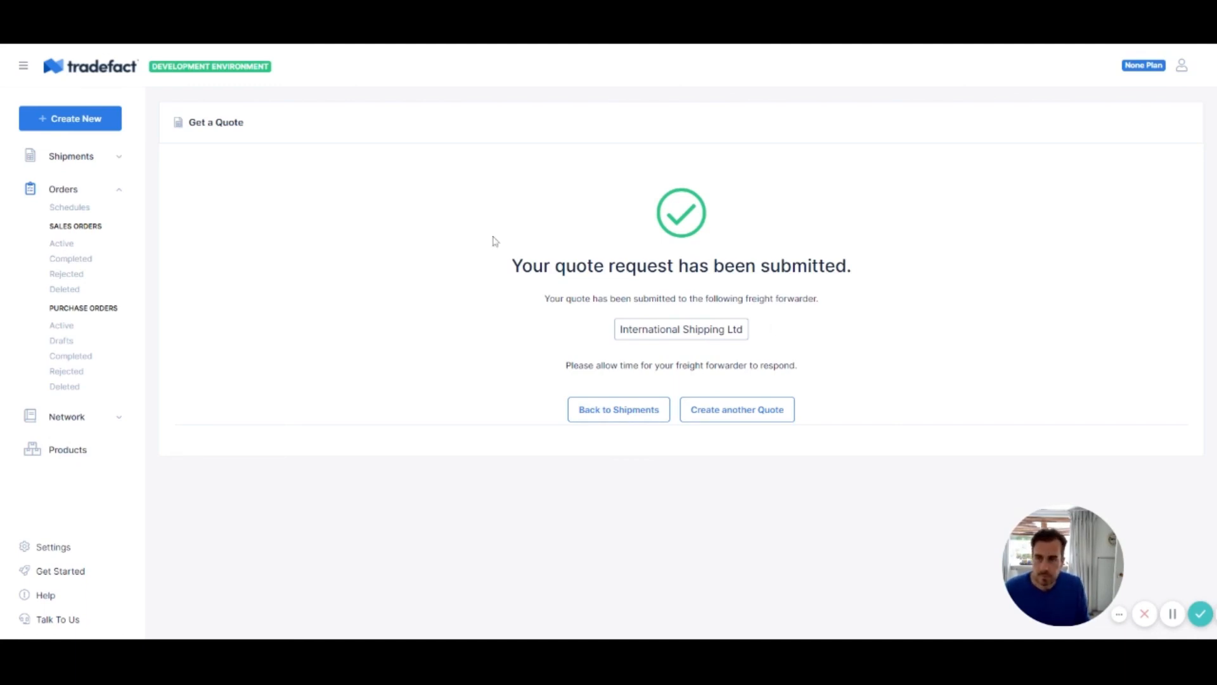
Review the request details of All goods shipment among the active quotes, and return to the active shipments list
left_click(110, 73)
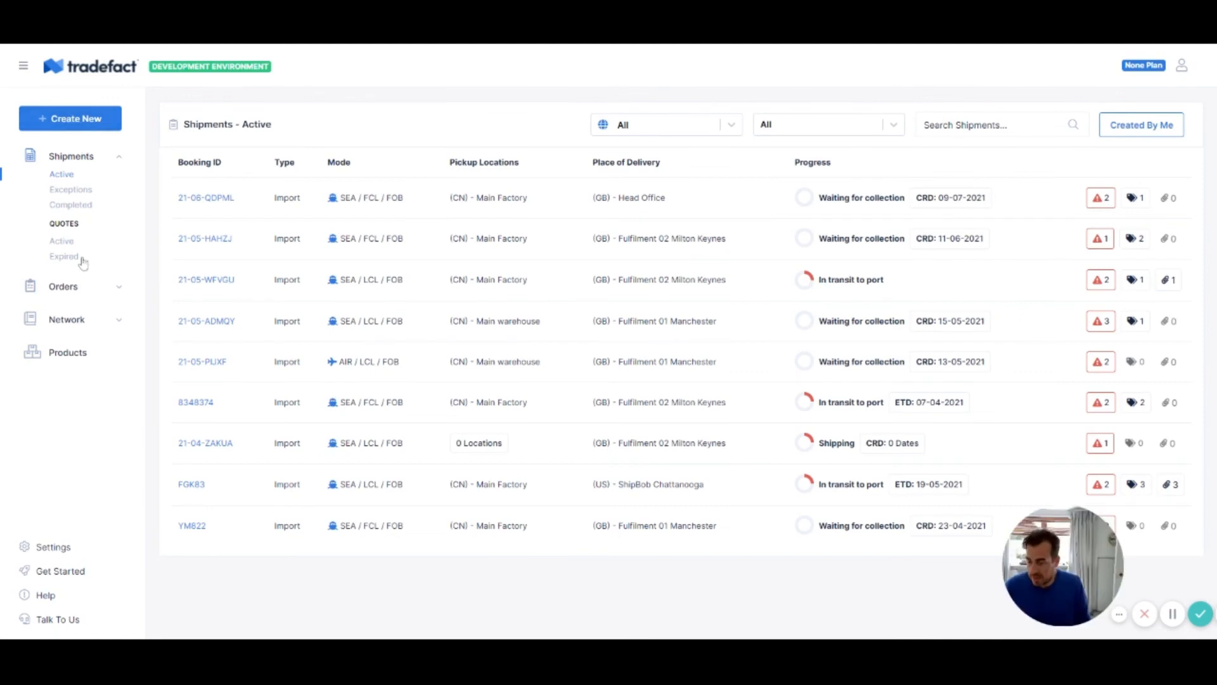
double_click(72, 163)
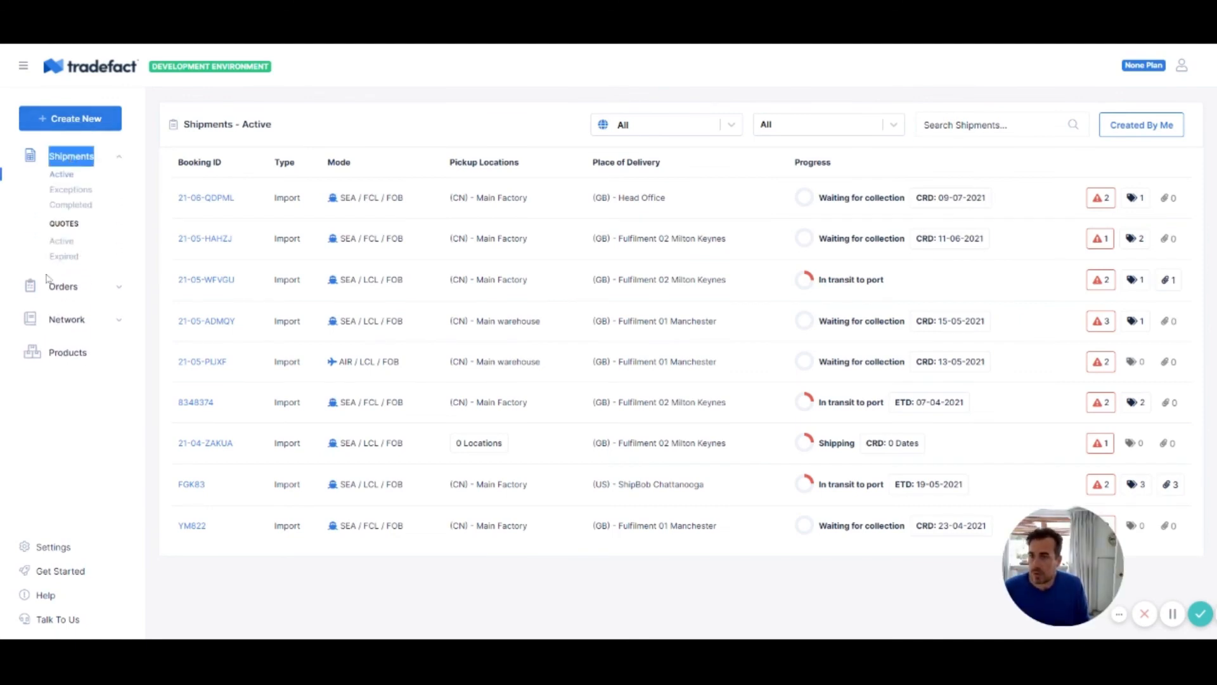
left_click(19, 257)
left_click(63, 244)
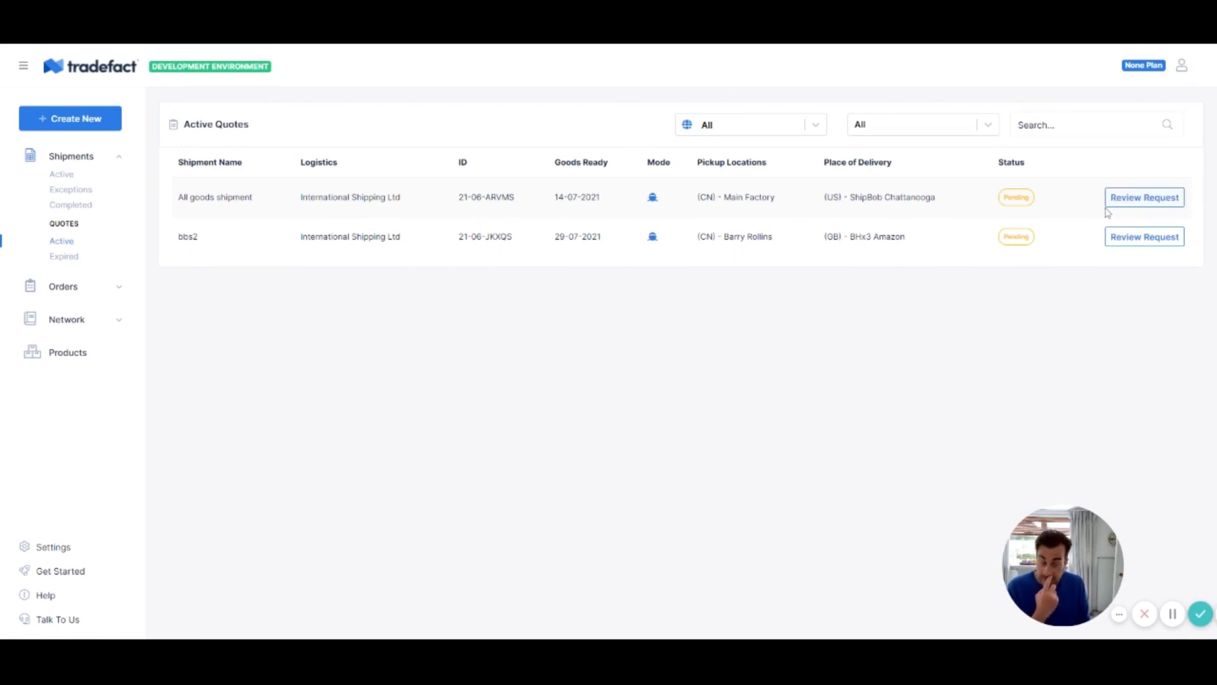
left_click(1127, 201)
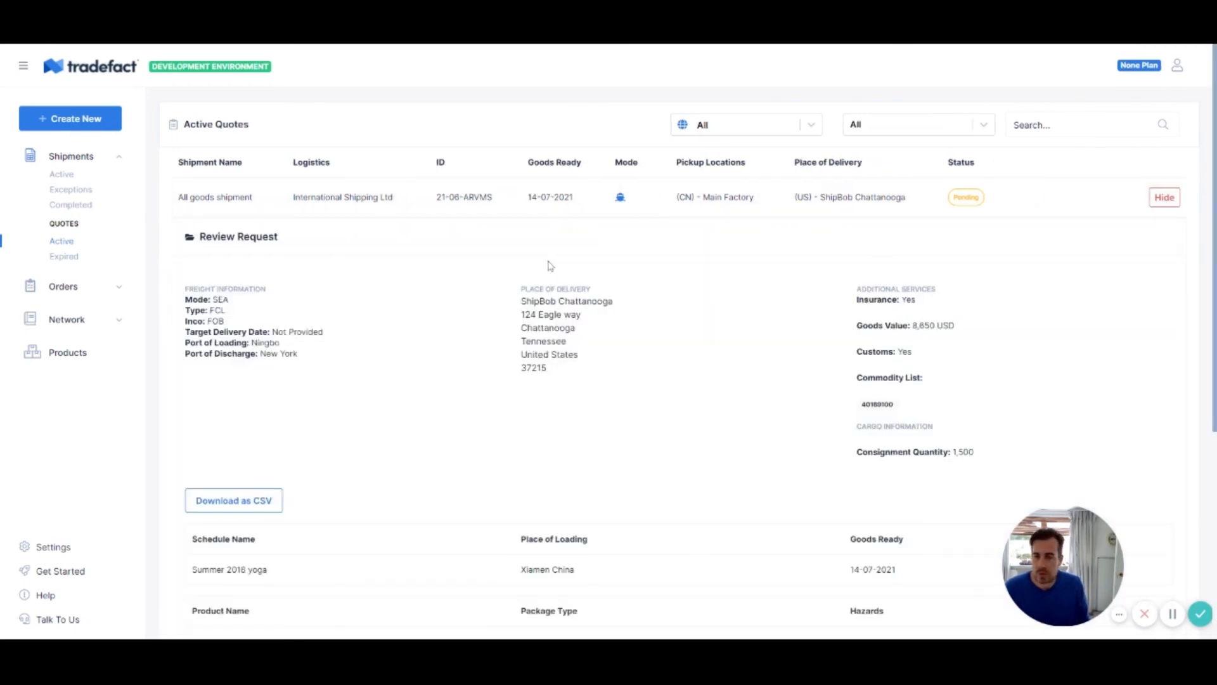
scroll(550, 265, "down", 5)
scroll(550, 266, "up", 5)
left_click(87, 79)
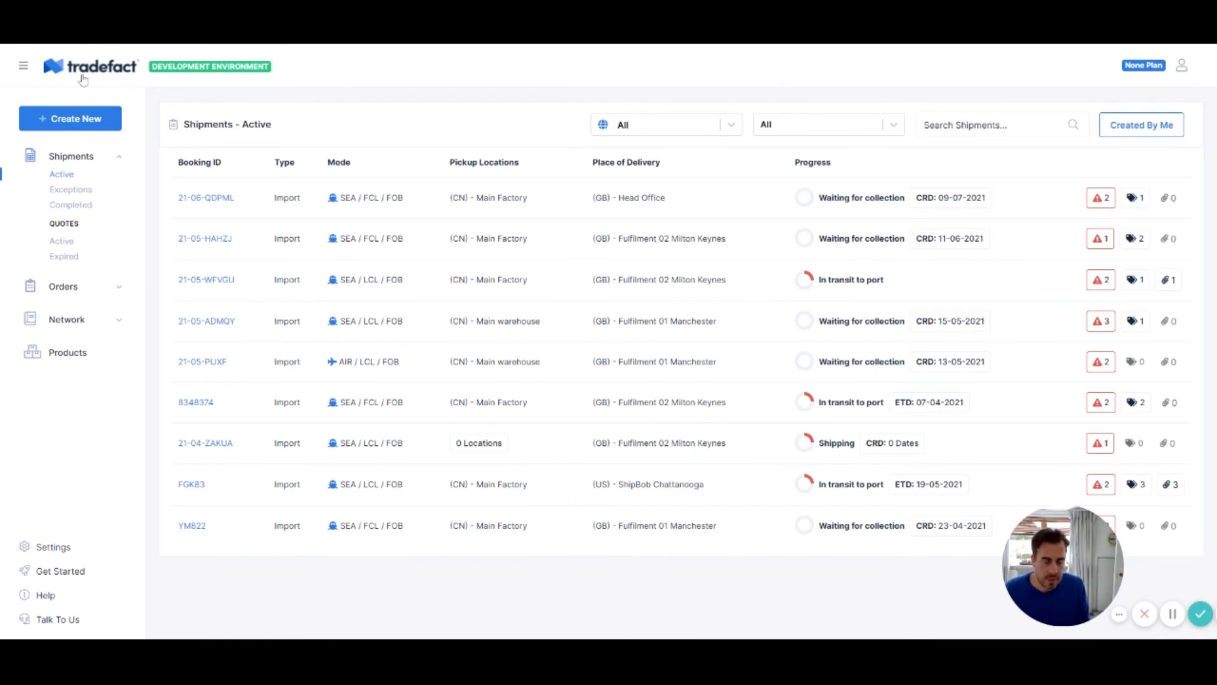
left_click(1194, 619)
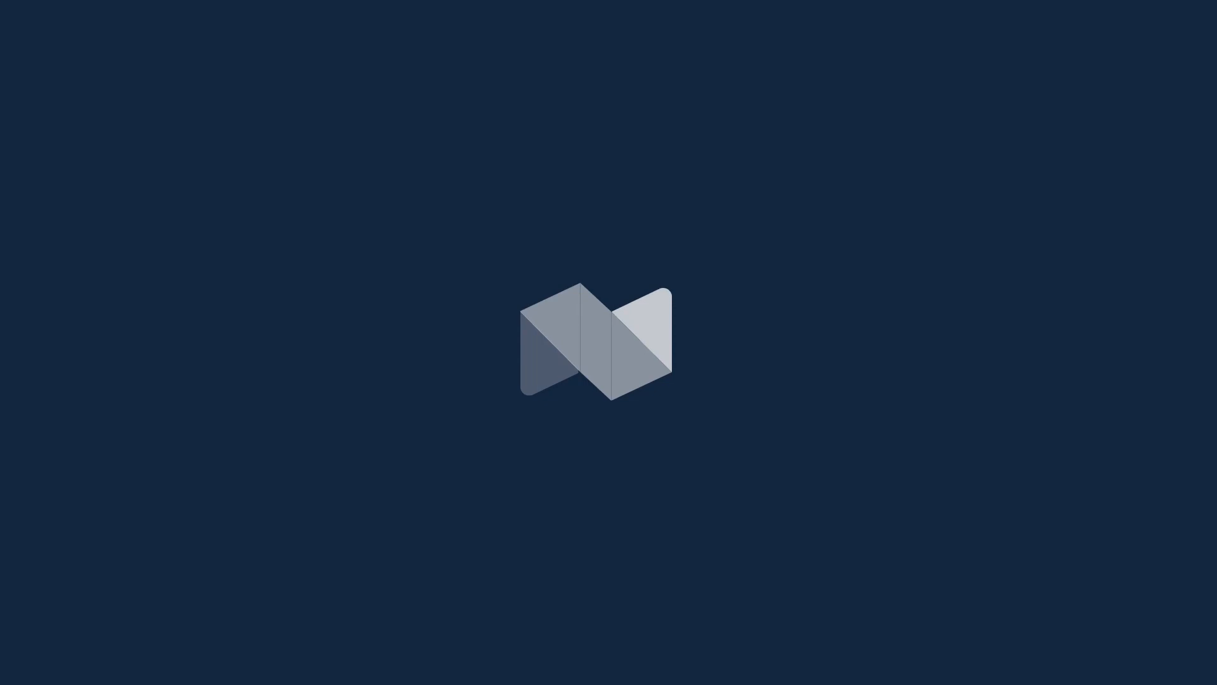